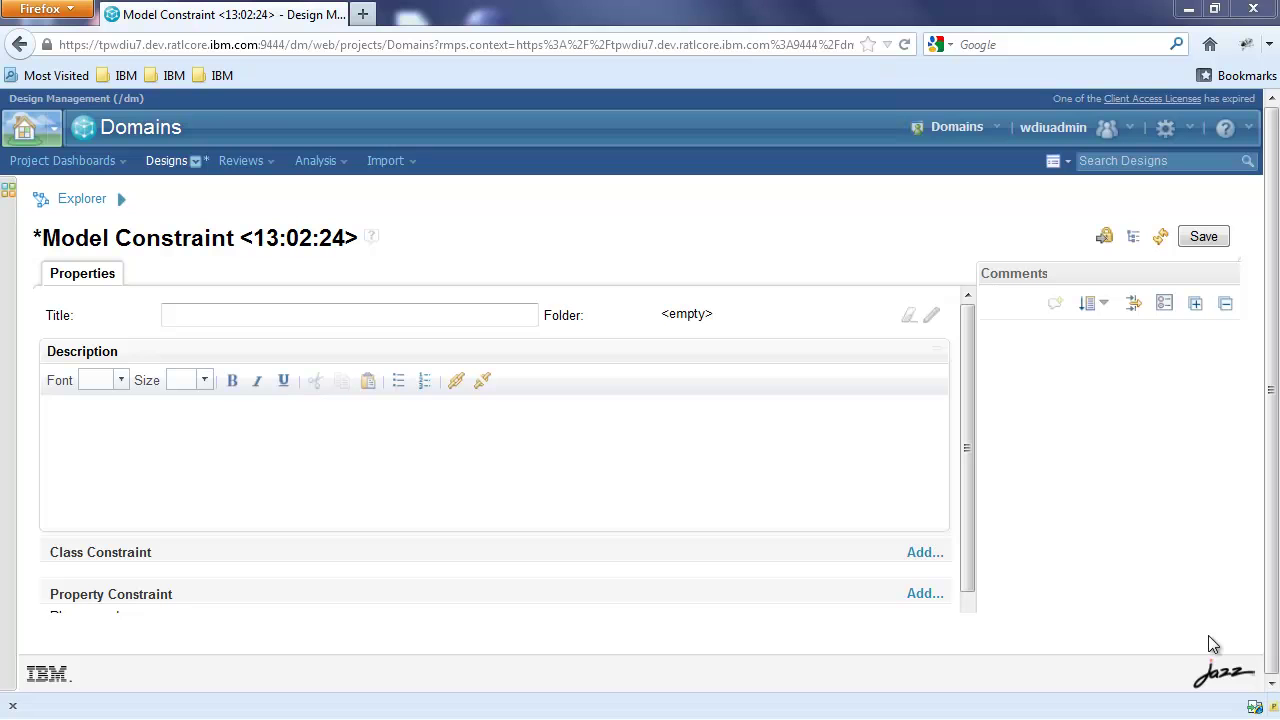
Step: Start a new class constraint labelled "Not administrator" with language SPARQL and severity Error
click(920, 556)
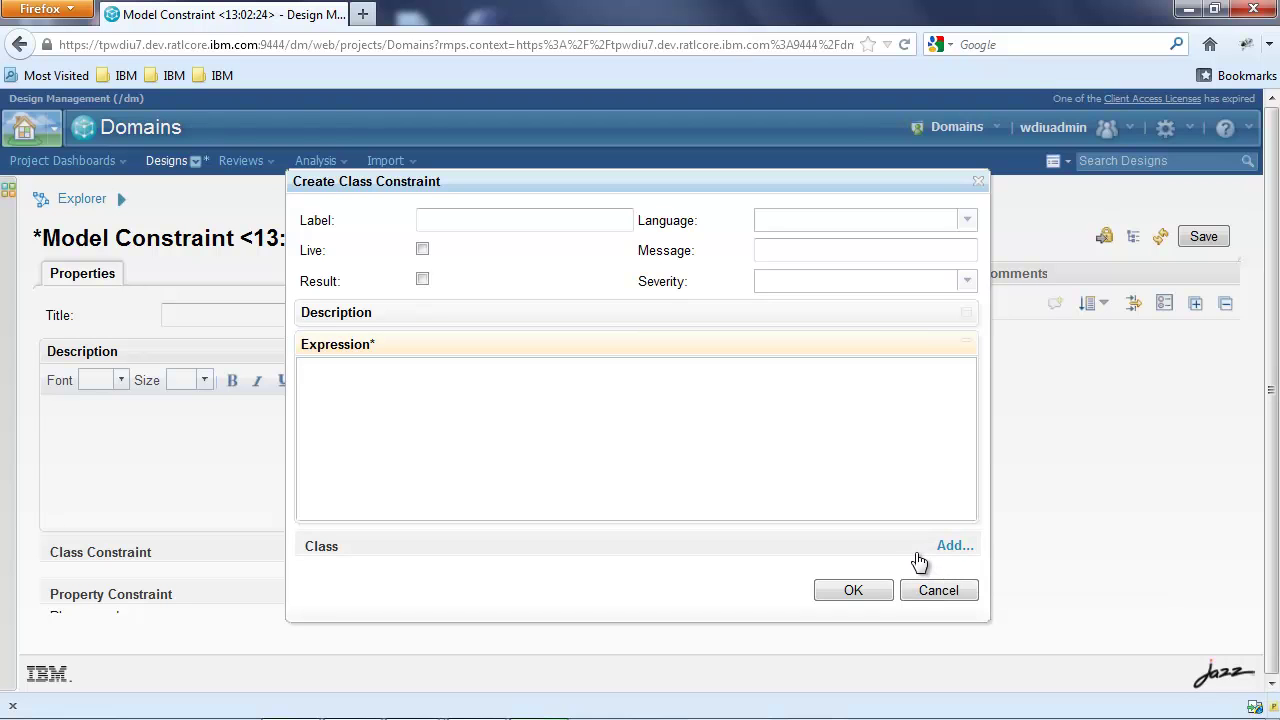
text(Not administrator)
click(967, 220)
click(919, 285)
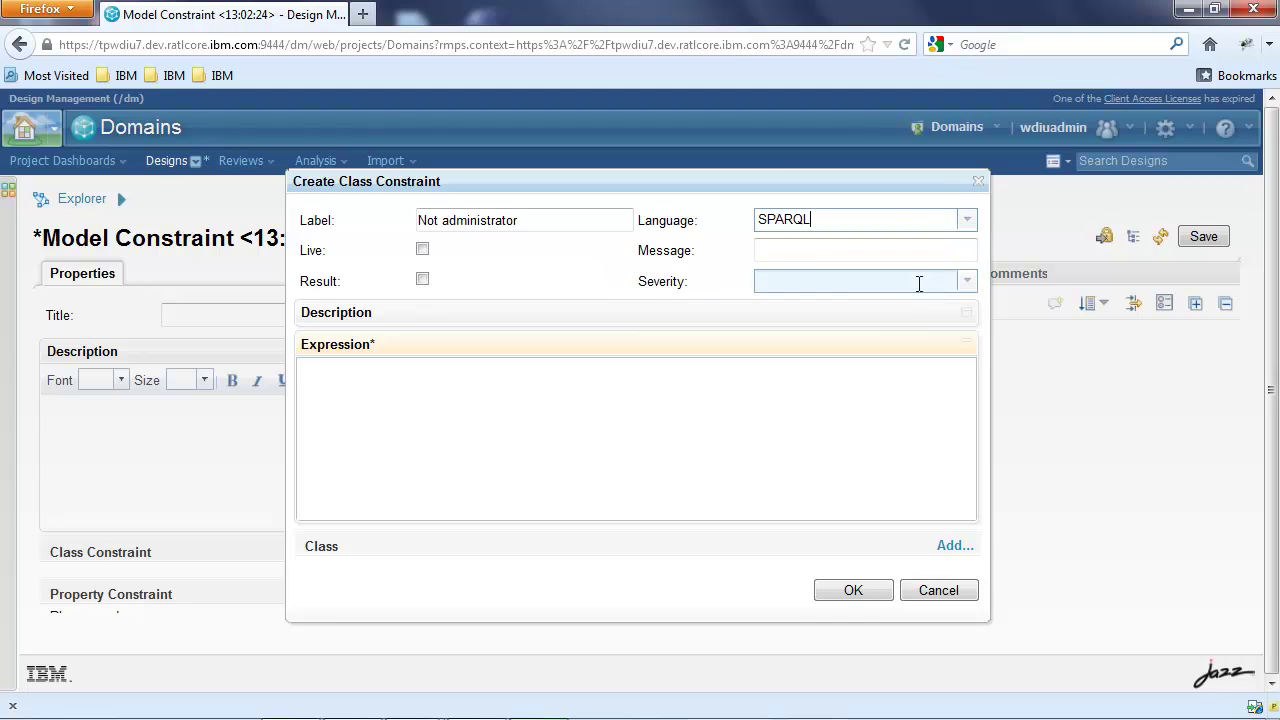
click(933, 248)
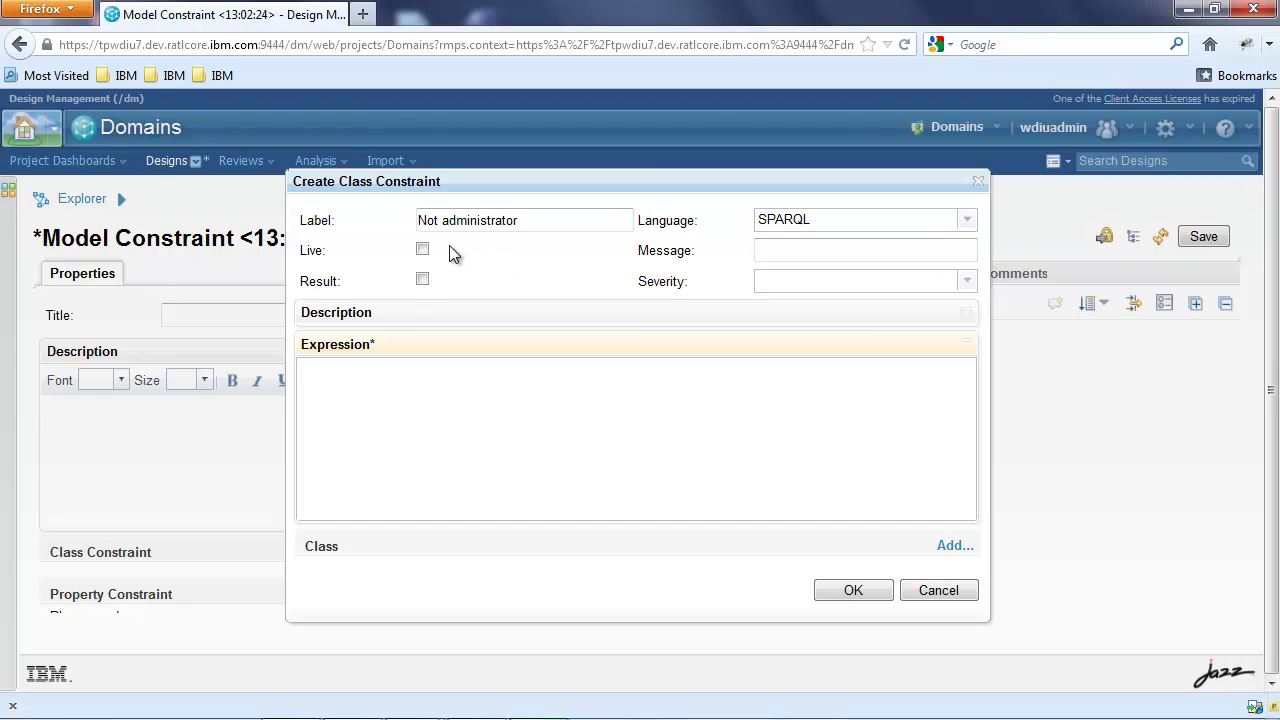
click(423, 281)
click(423, 280)
click(966, 284)
click(915, 328)
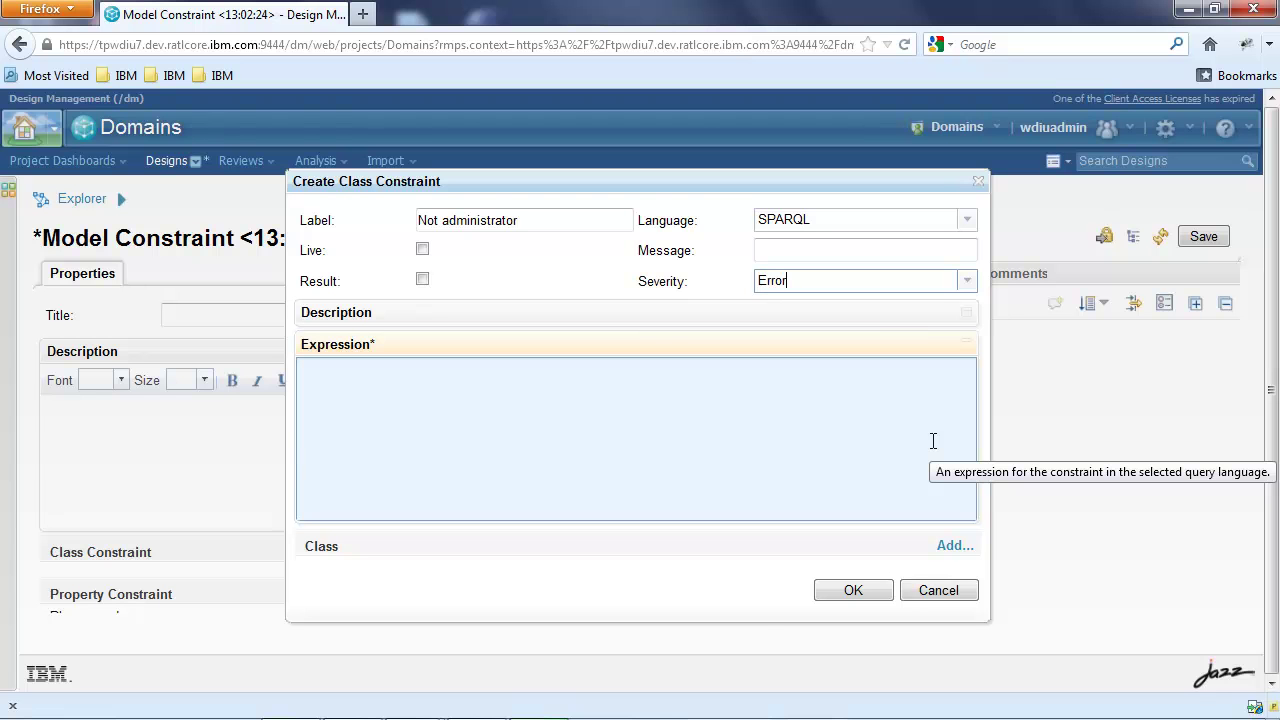
Step: Review the query's variables in Notepad and set the constraint message to "Should not be an administrator. Please call ?custodiannumber to confirm."
key(alt+Tab)
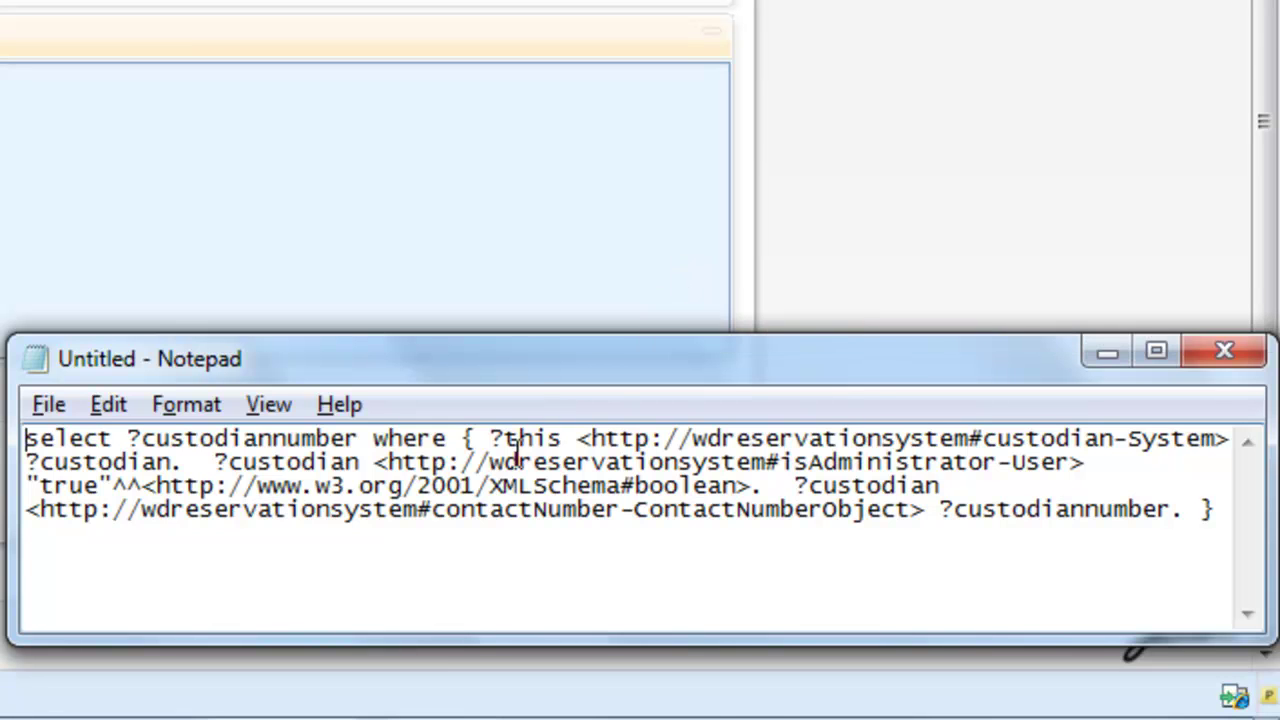
drag(489, 438, 567, 440)
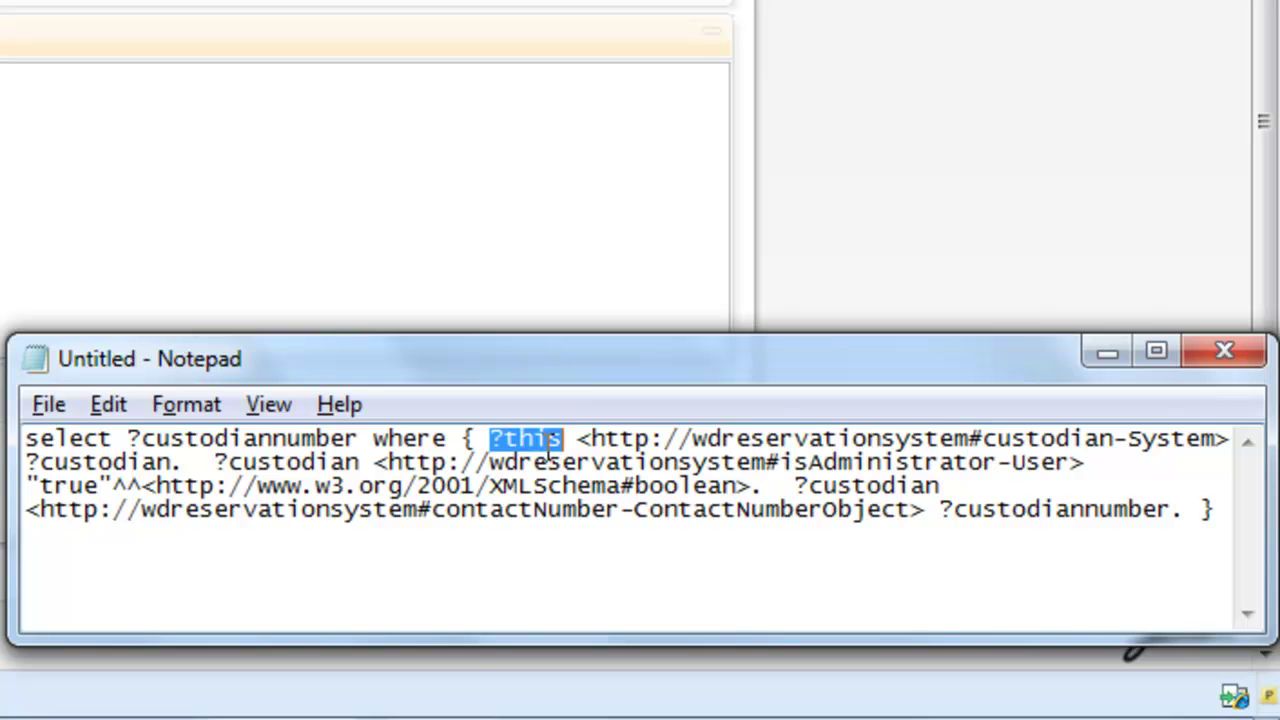
drag(127, 438, 360, 452)
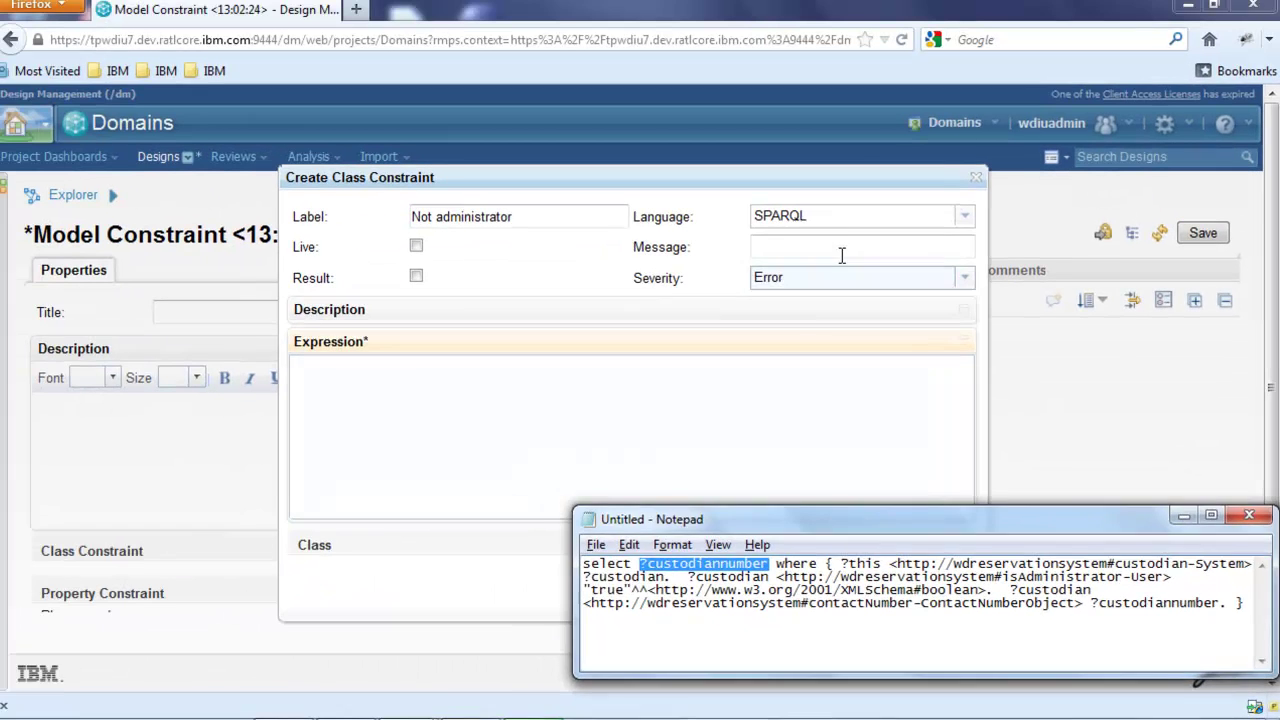
click(845, 251)
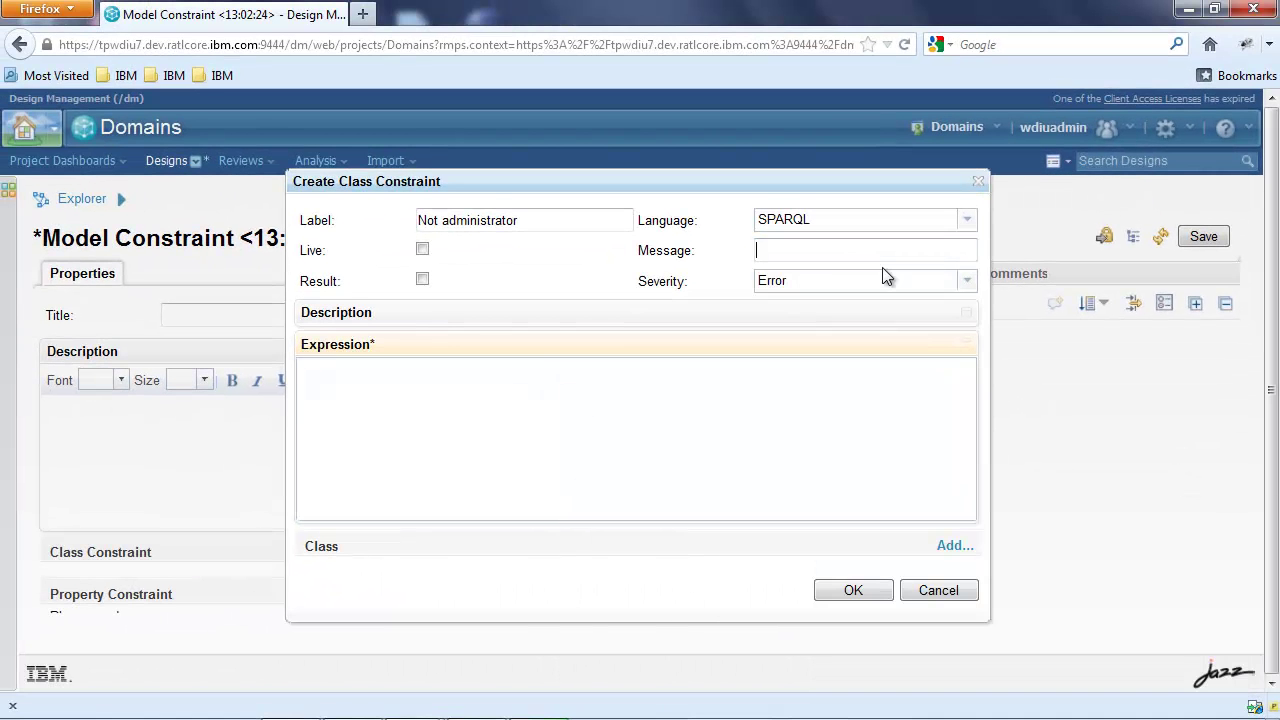
text(Should not)
text( be an administrator. )
text( Please call)
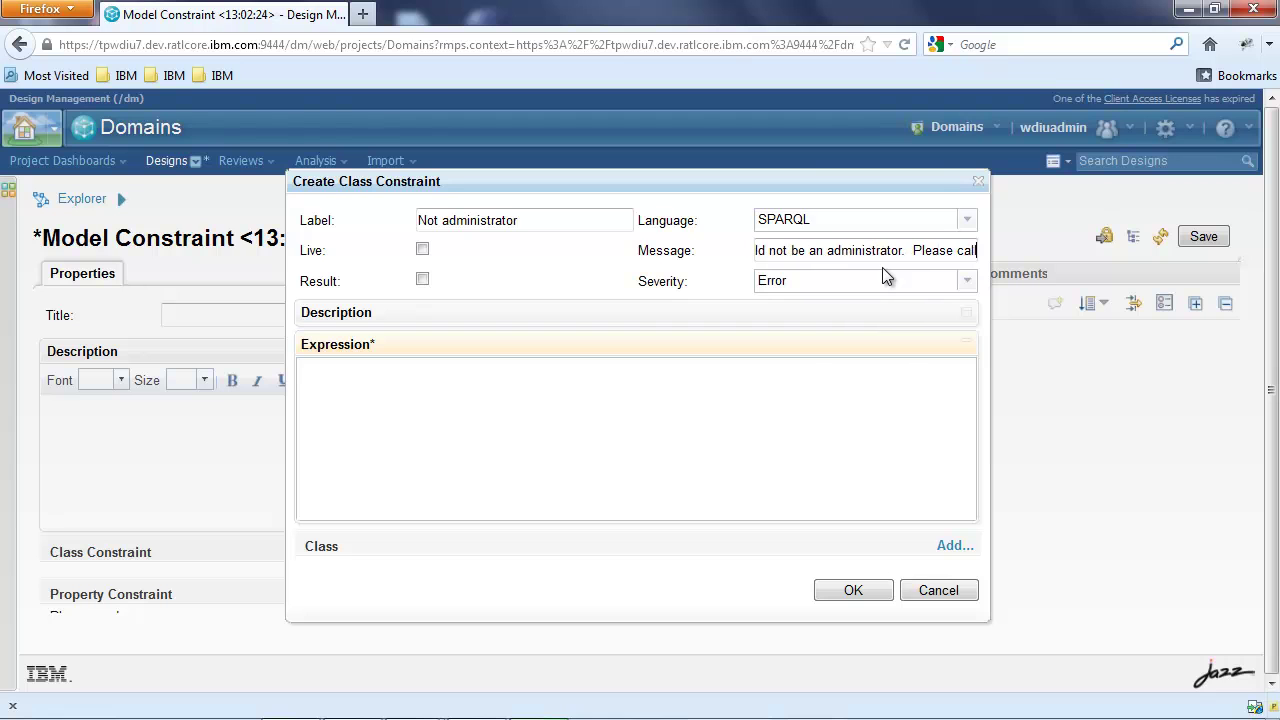
text( ?custodiannumber to confirm.)
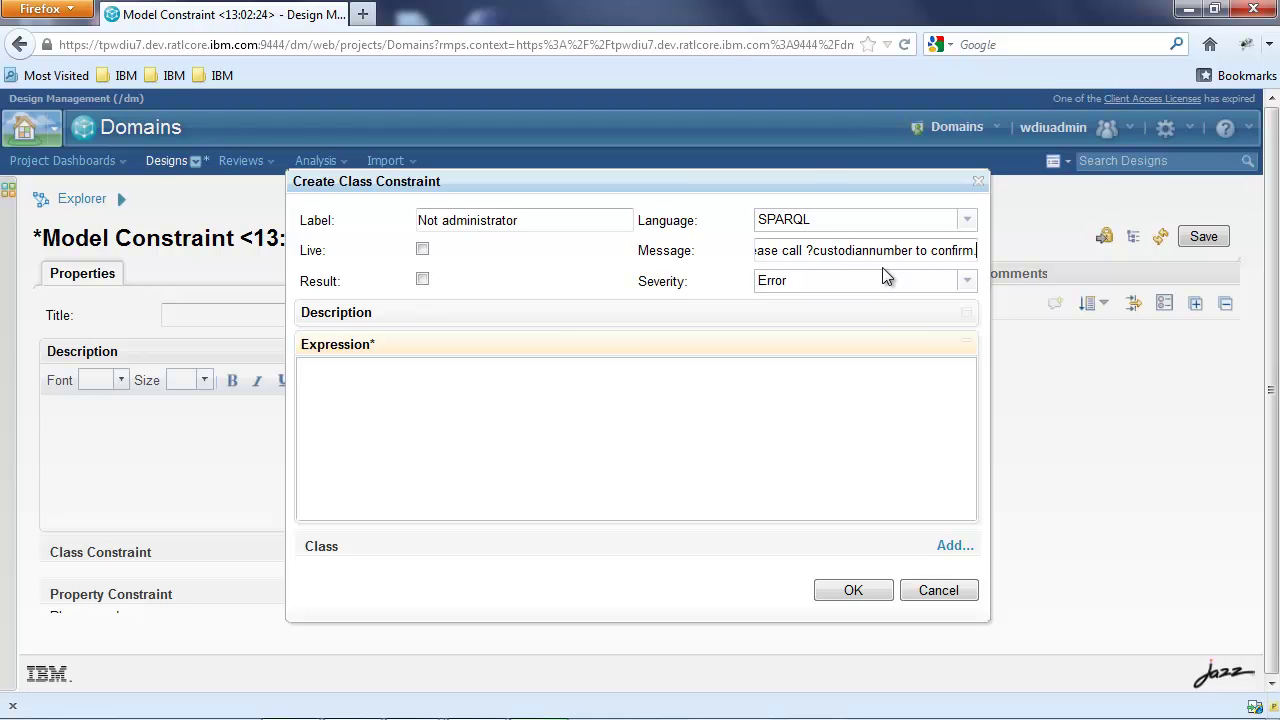
Step: Copy the entire SPARQL query from Notepad into the Not administrator constraint's expression
key(alt+Tab)
key(ctrl+a)
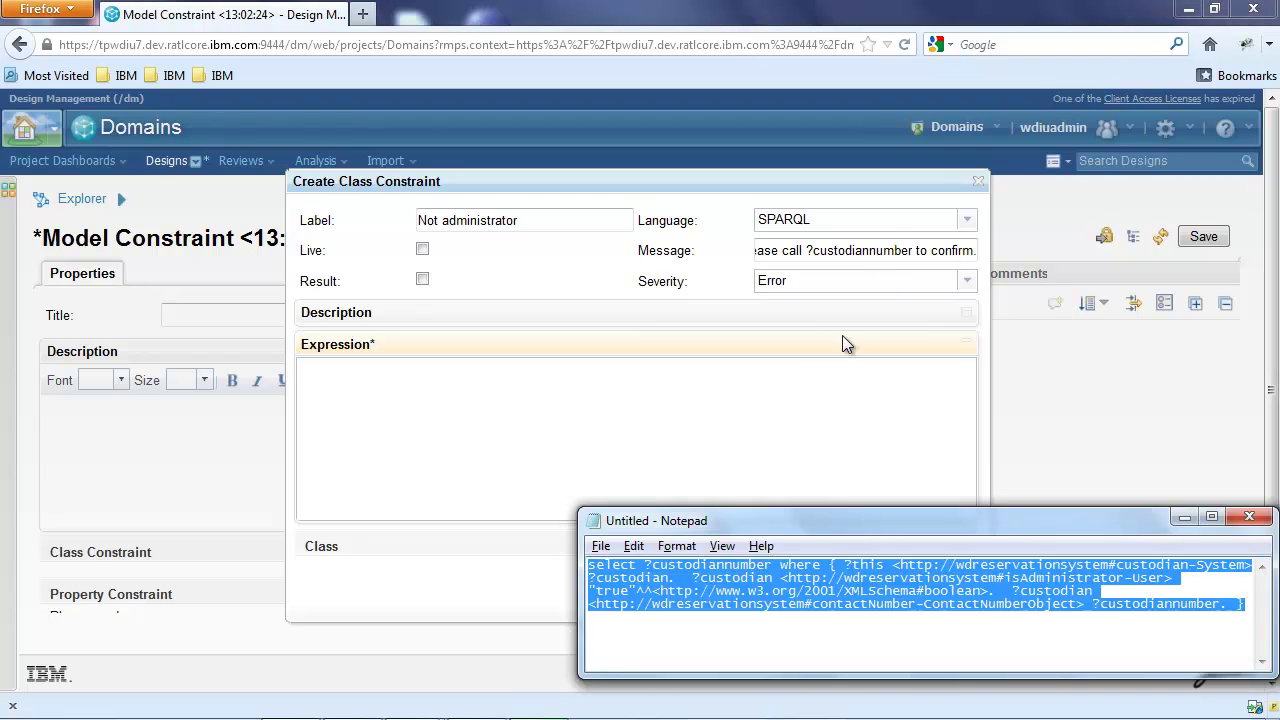
key(ctrl+c)
key(alt+Tab)
key(ctrl+v)
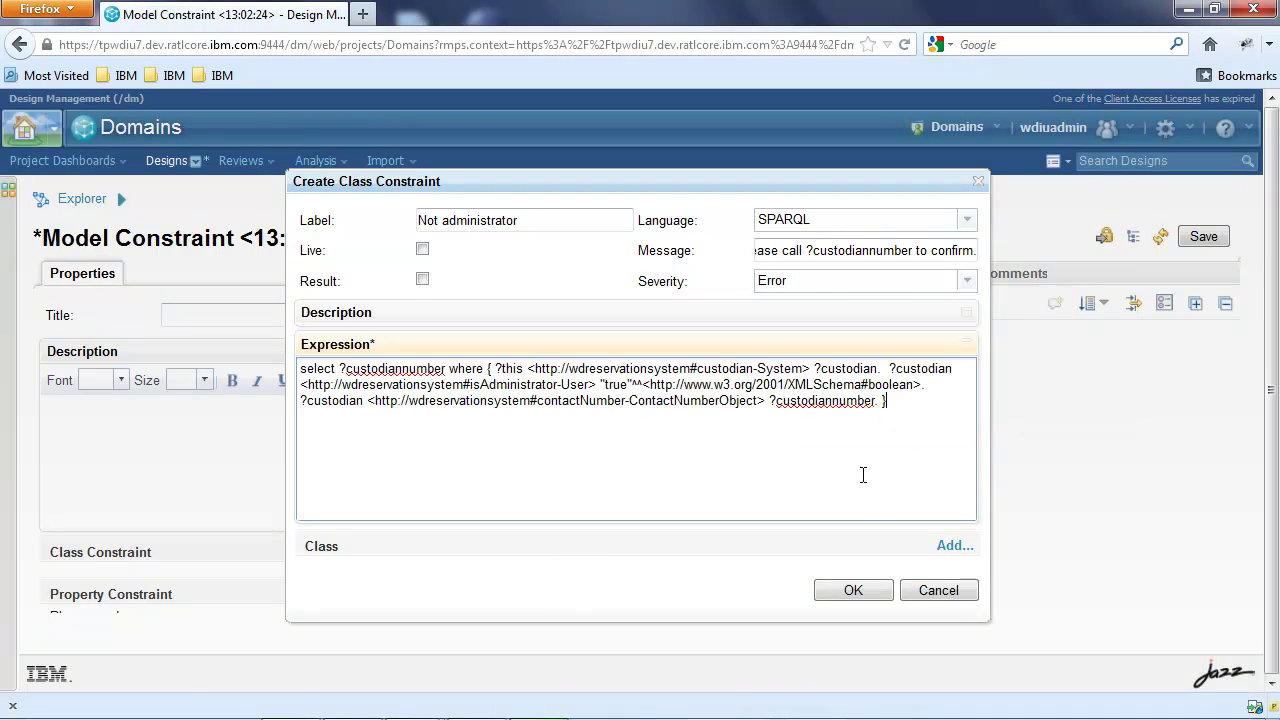
click(953, 546)
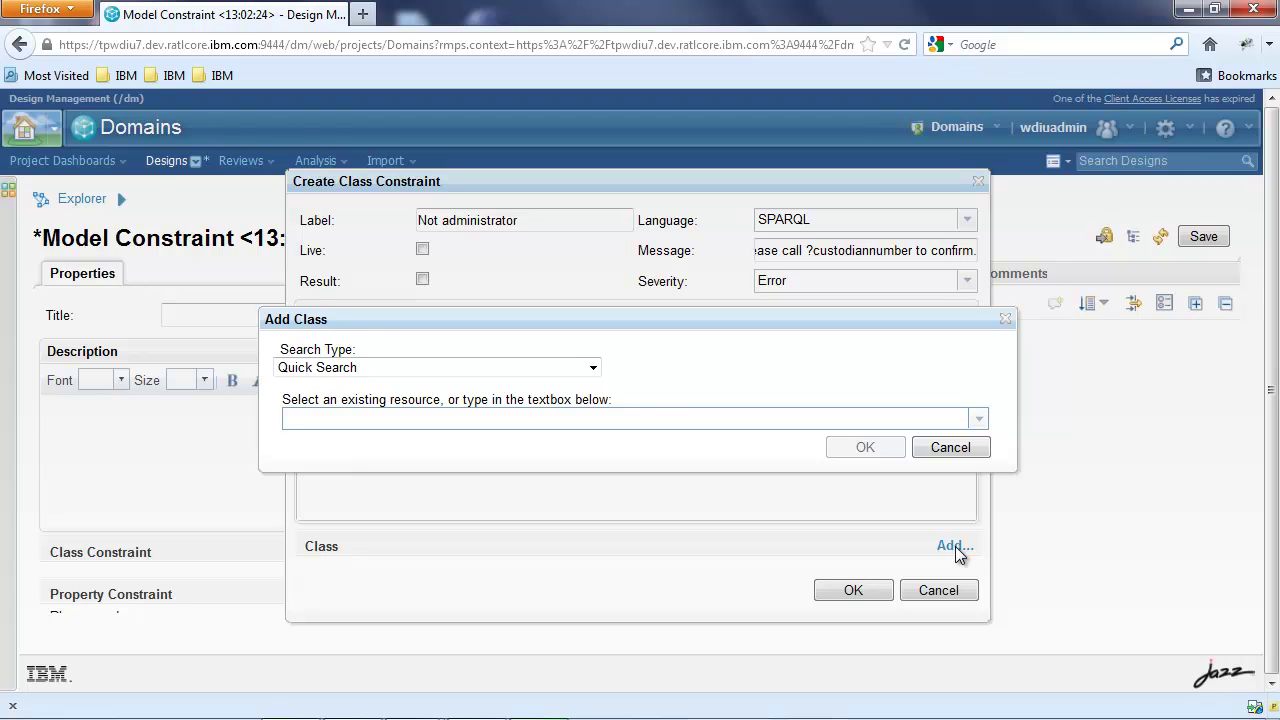
text(system)
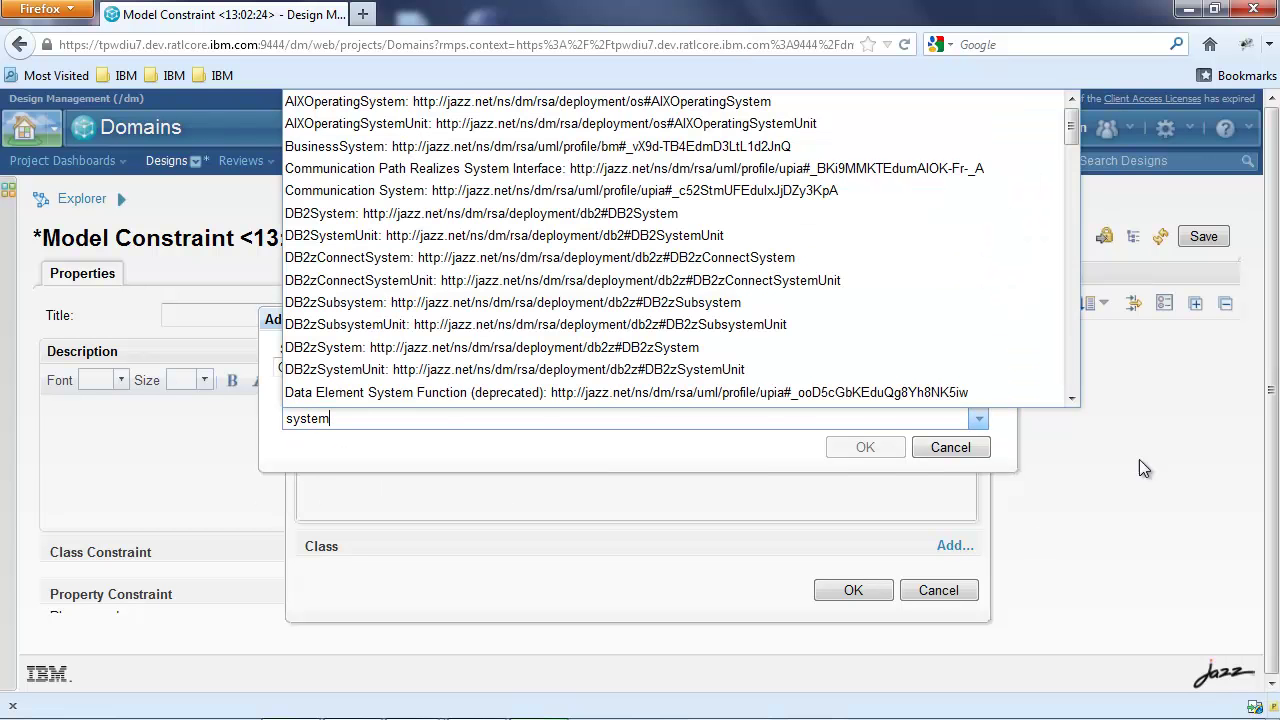
drag(1073, 126, 1080, 272)
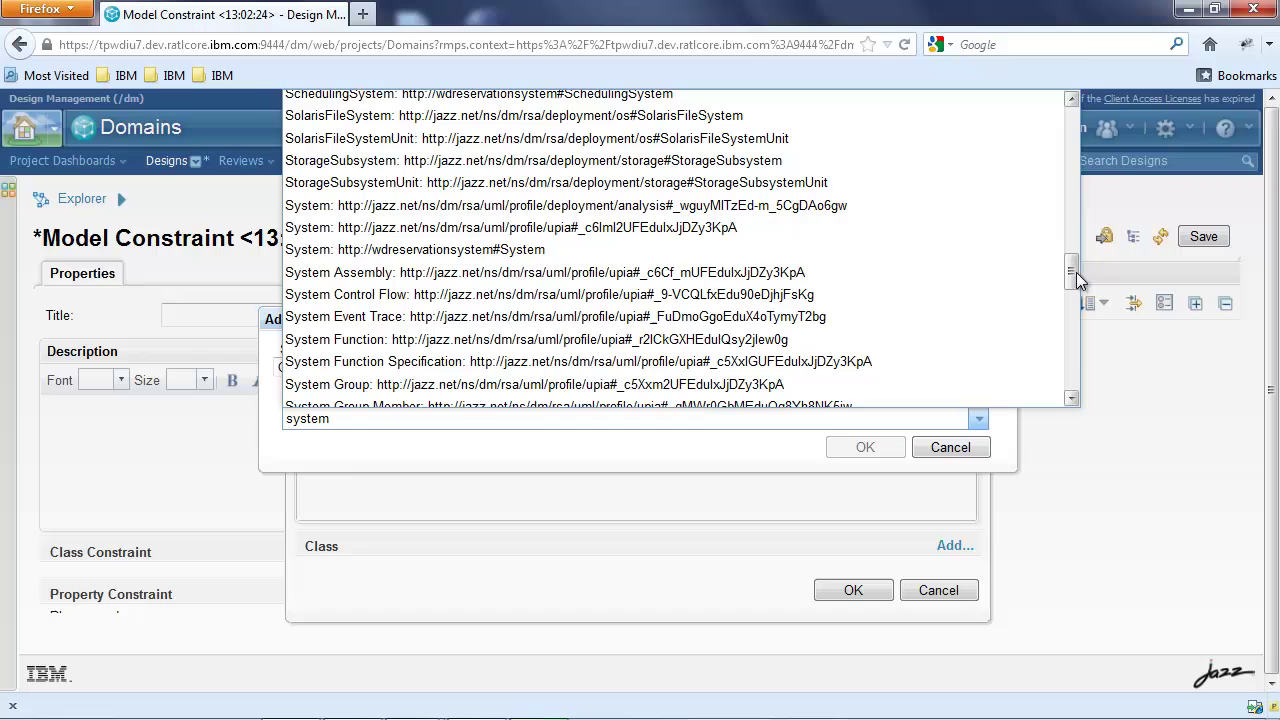
click(844, 250)
click(845, 444)
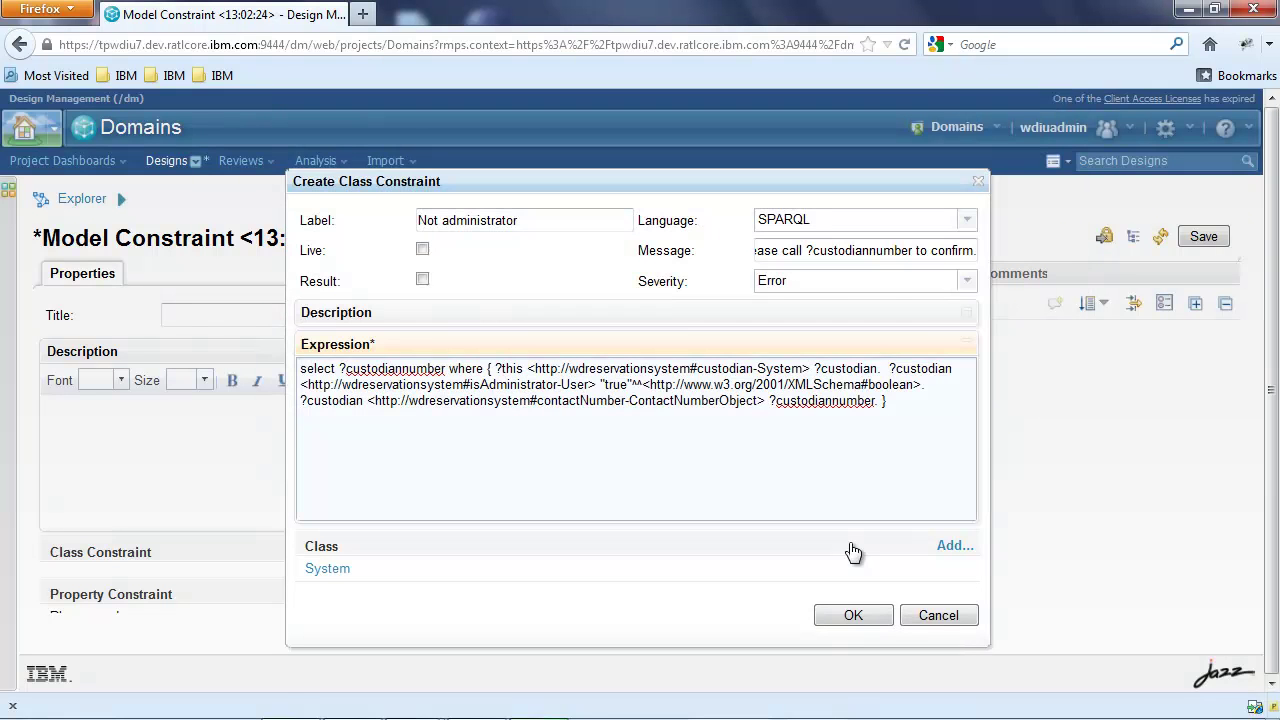
click(845, 612)
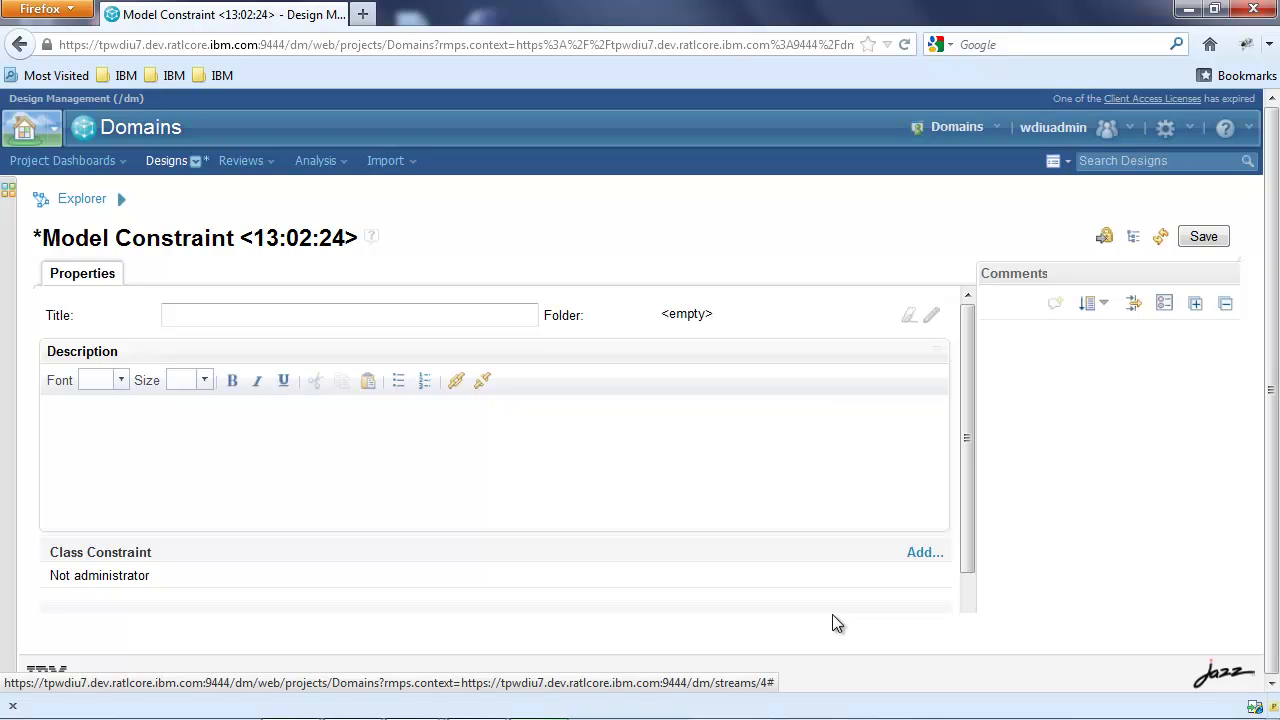
Step: Start another class constraint labelled "Unique contact number" with language JavaScript and severity Error
click(928, 555)
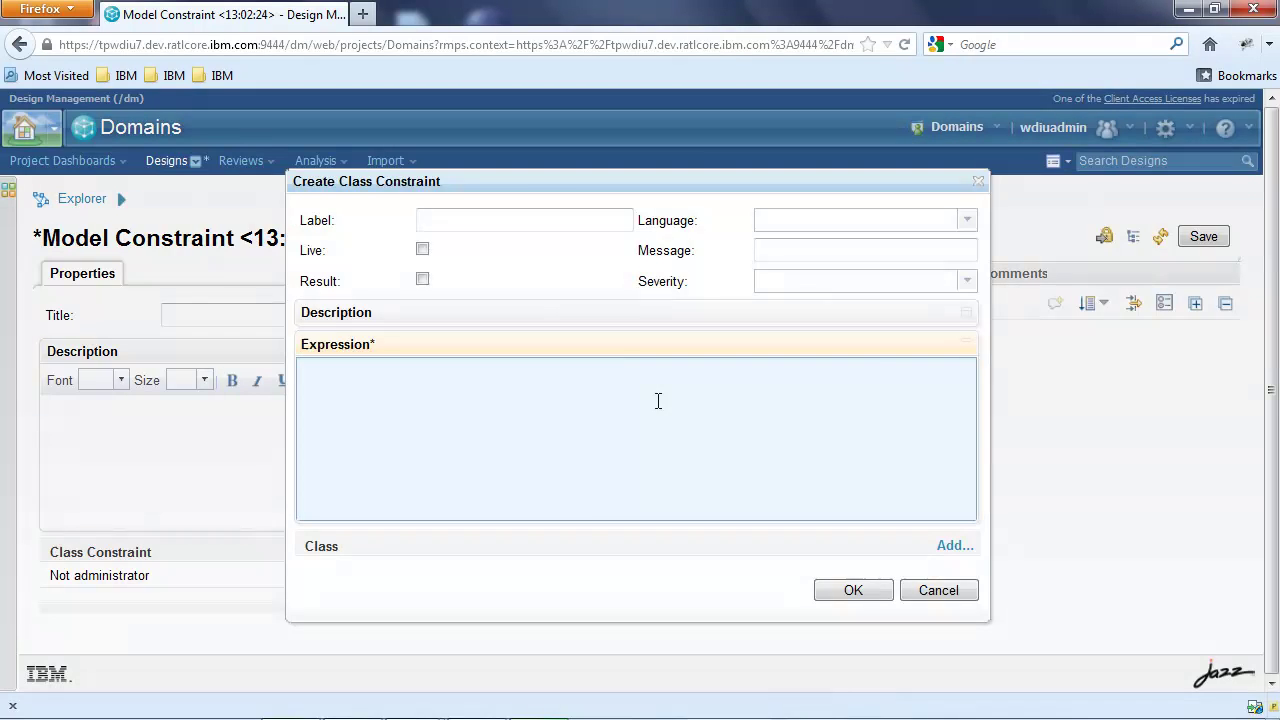
click(526, 220)
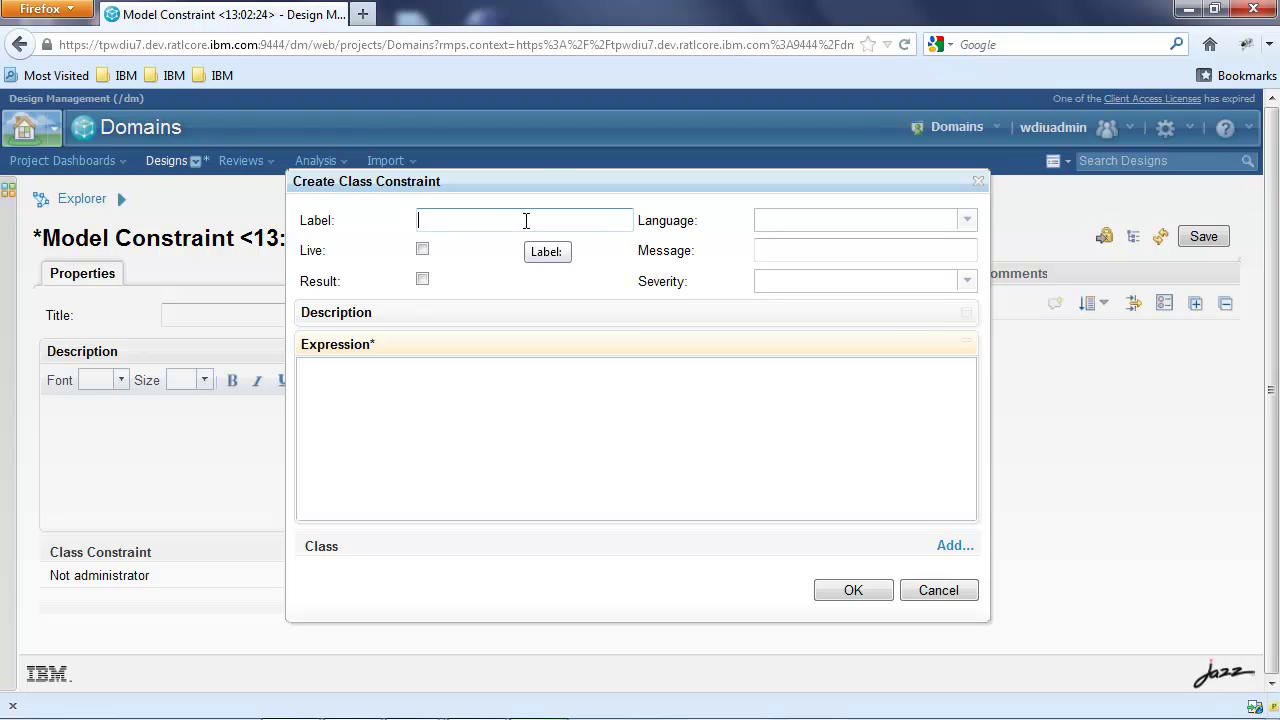
text(Unique contact number)
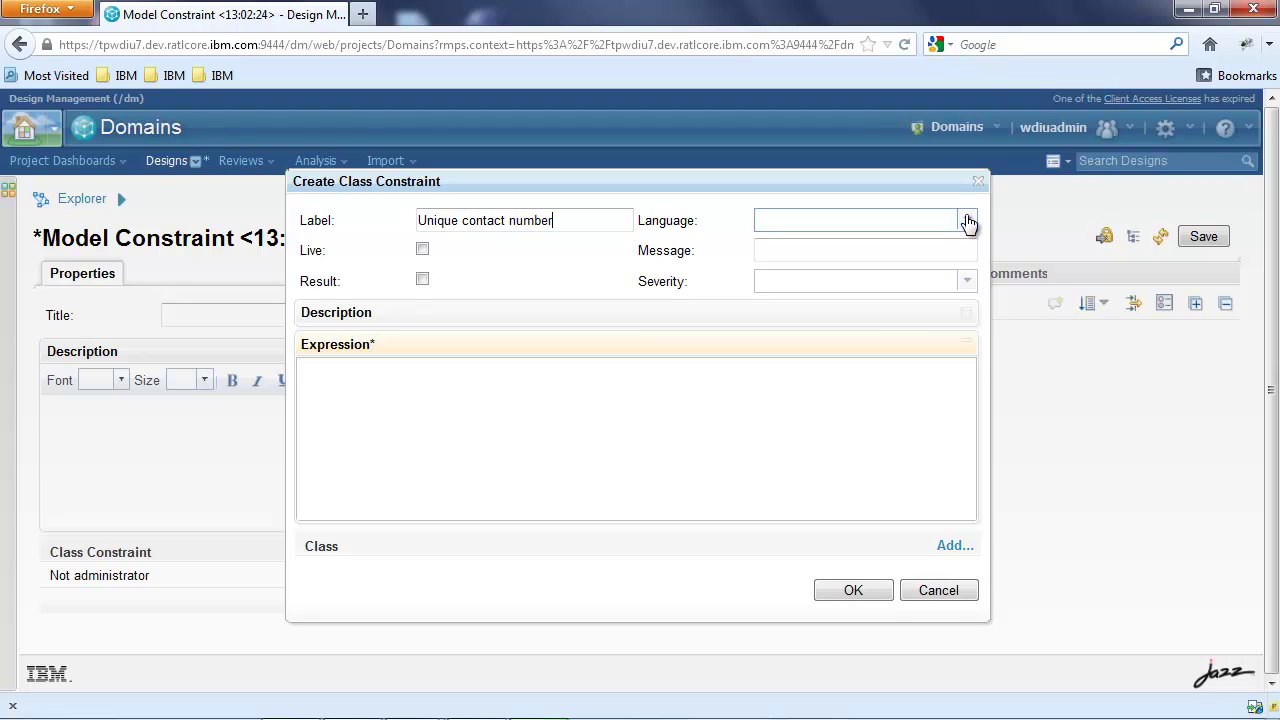
click(968, 222)
click(933, 268)
click(947, 253)
key(Tab)
text(Error)
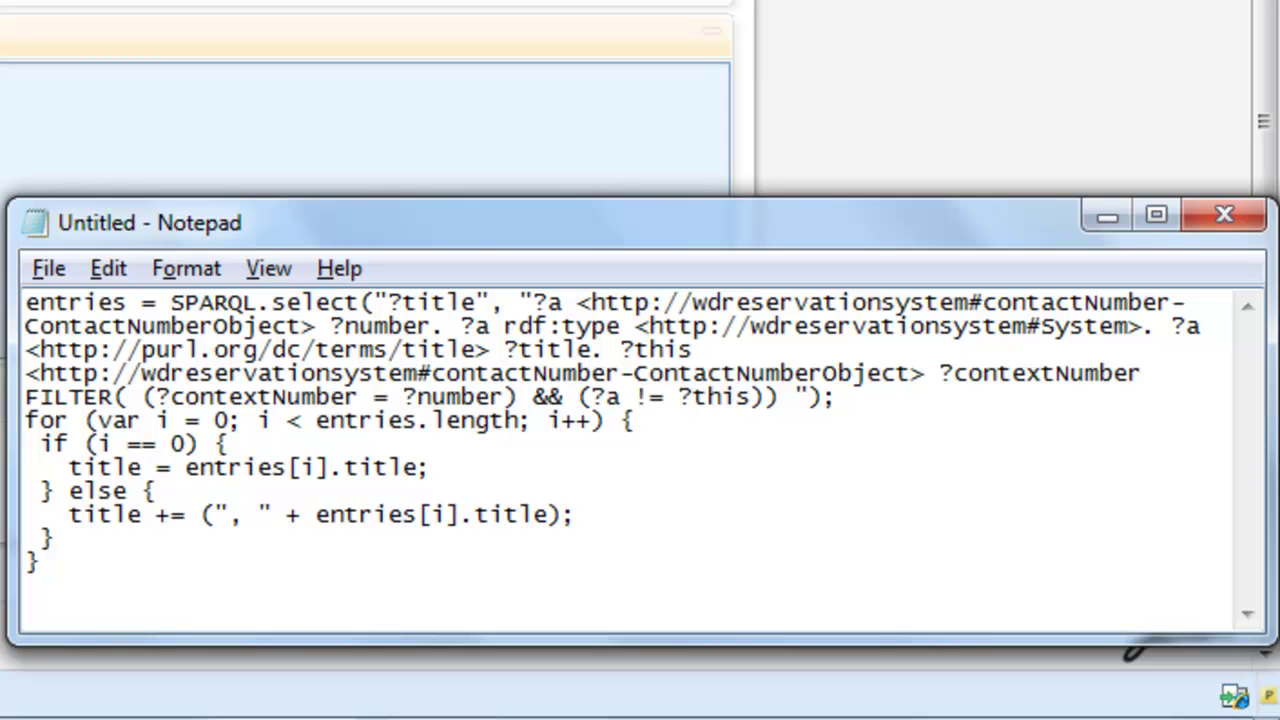
Step: Review the script in Notepad and set the constraint message to "Please choose a unique contact number. ?title also has this contact number."
drag(170, 302, 358, 322)
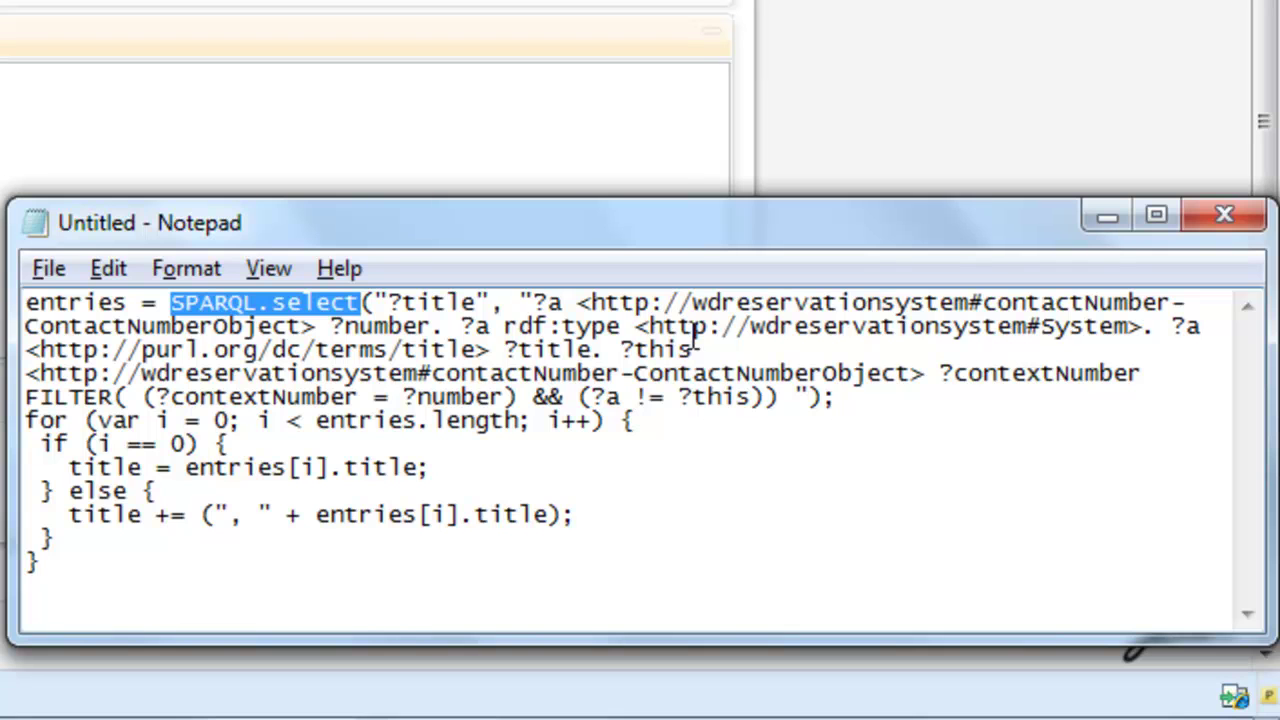
drag(634, 348, 688, 349)
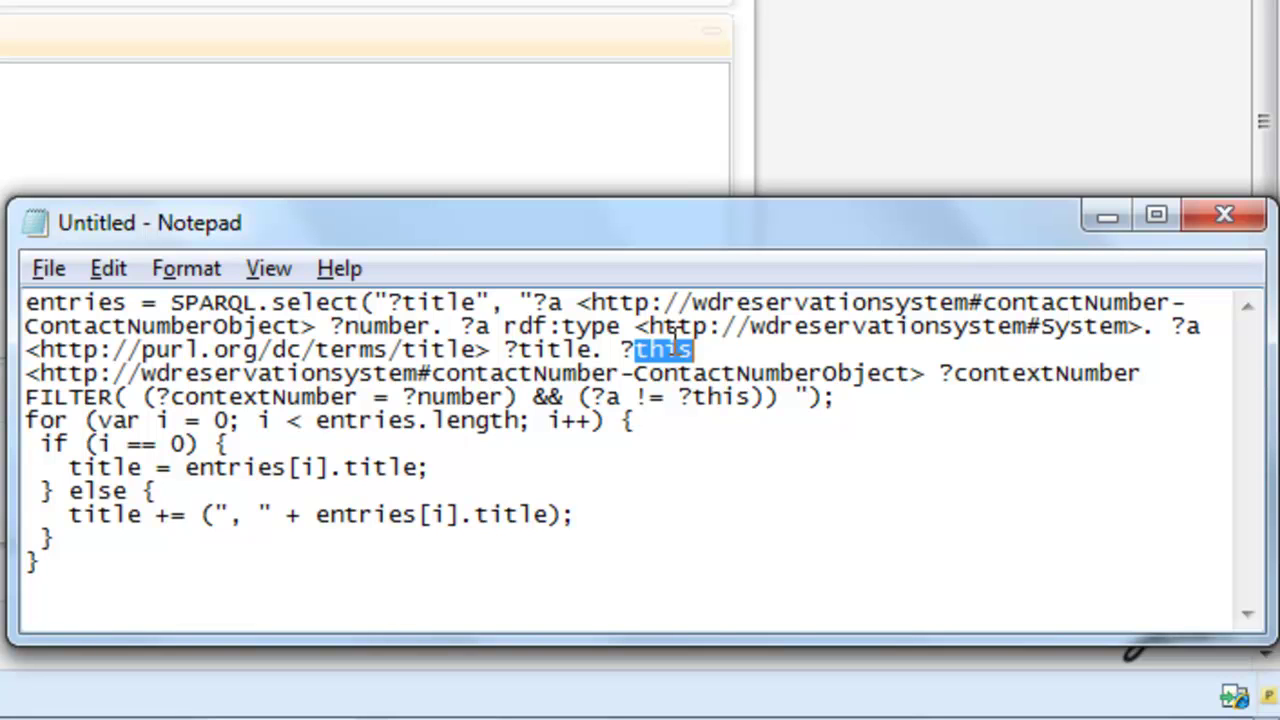
drag(387, 304, 476, 303)
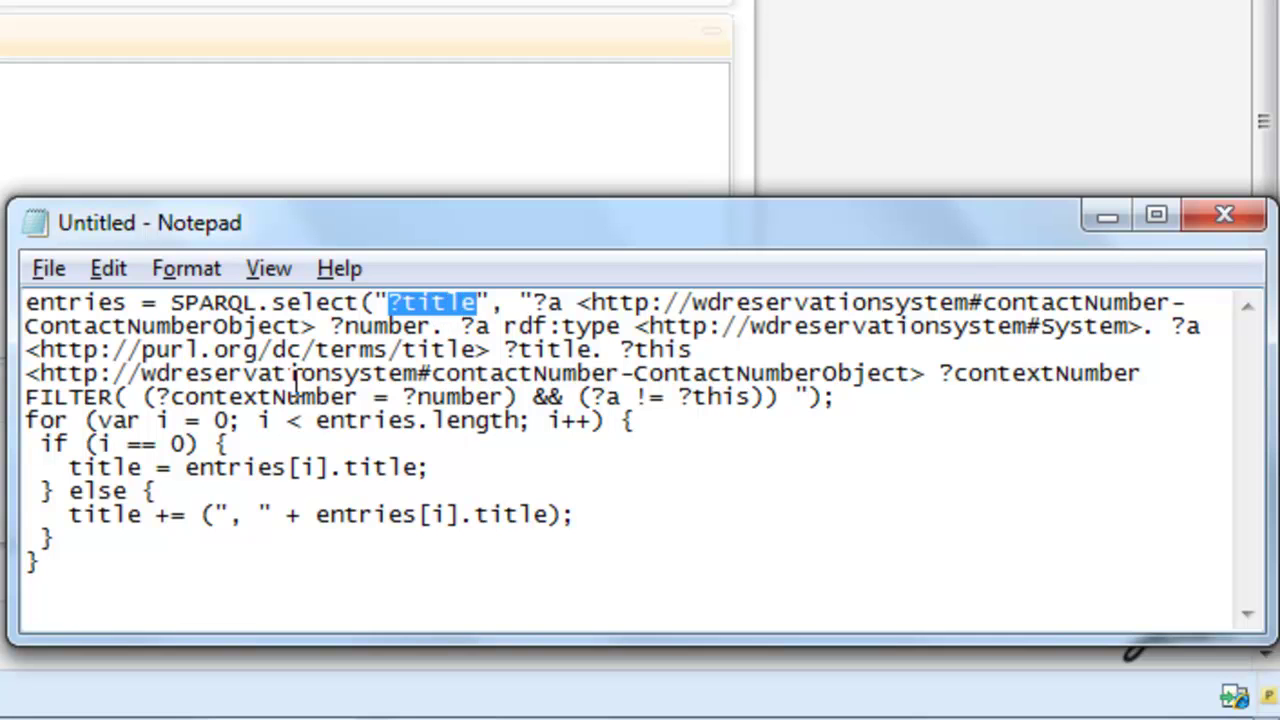
drag(185, 467, 420, 467)
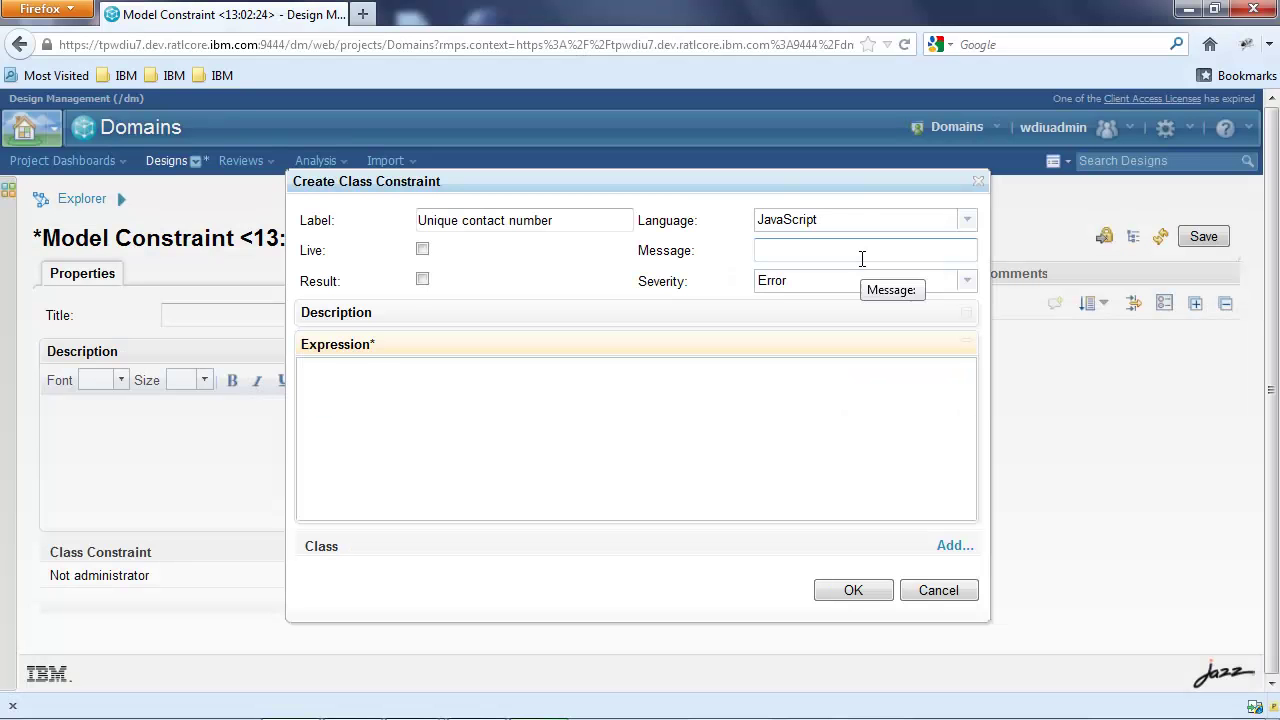
click(862, 258)
text(Please)
text( choose)
text( a unique conta)
text(ct number. )
text( ?title a)
text(lso has t)
text(his c)
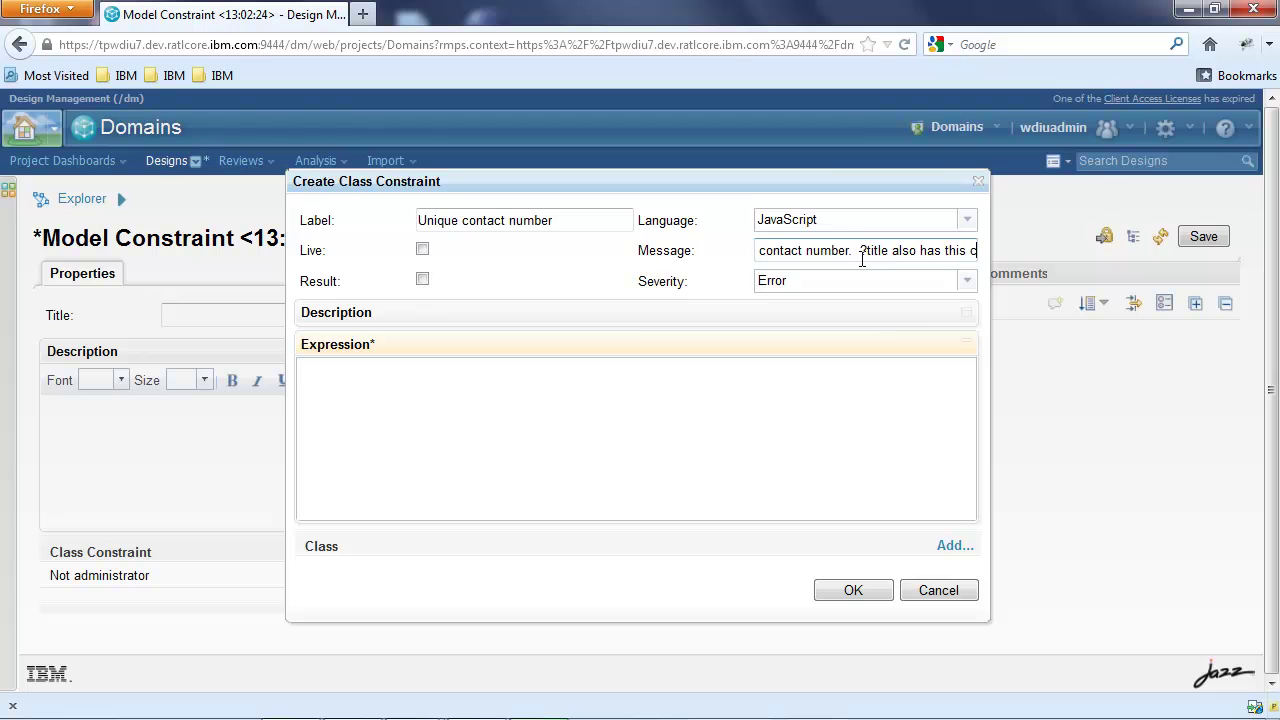
text(ontact number.)
Step: Copy the entire JavaScript snippet from Notepad into the Unique contact number constraint's expression
key(alt+Tab)
key(ctrl+a)
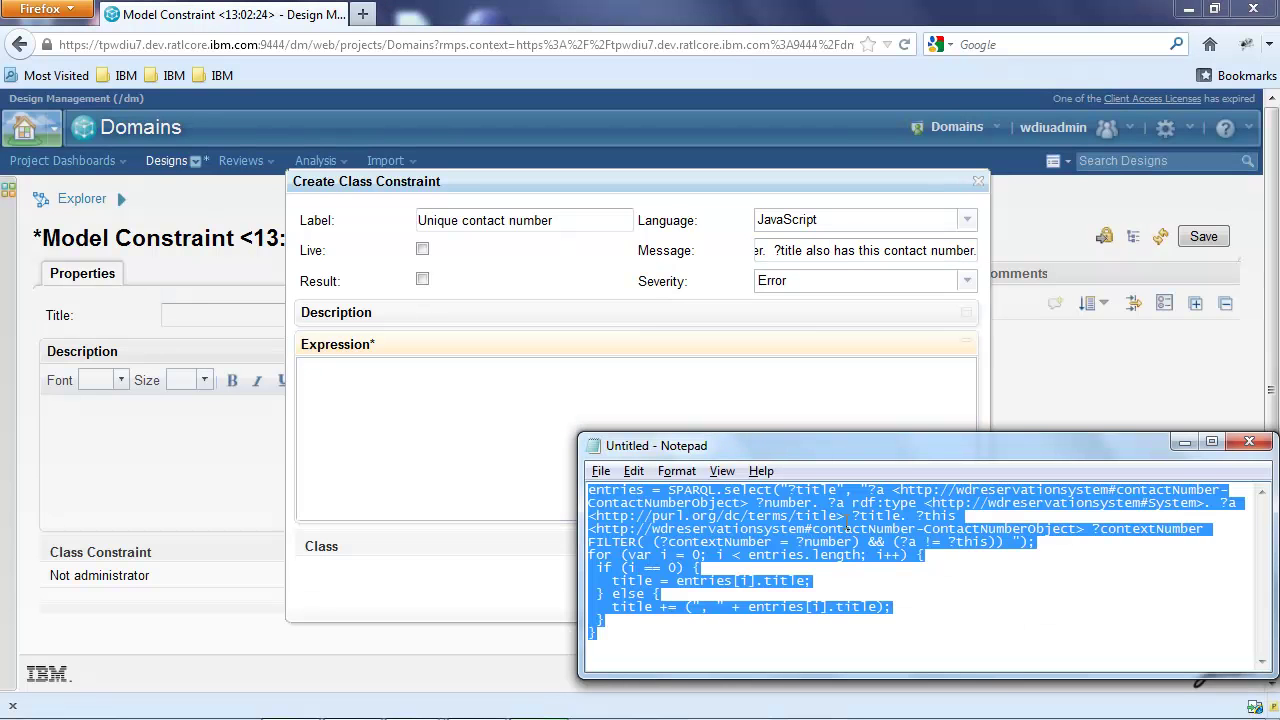
click(407, 418)
key(ctrl+v)
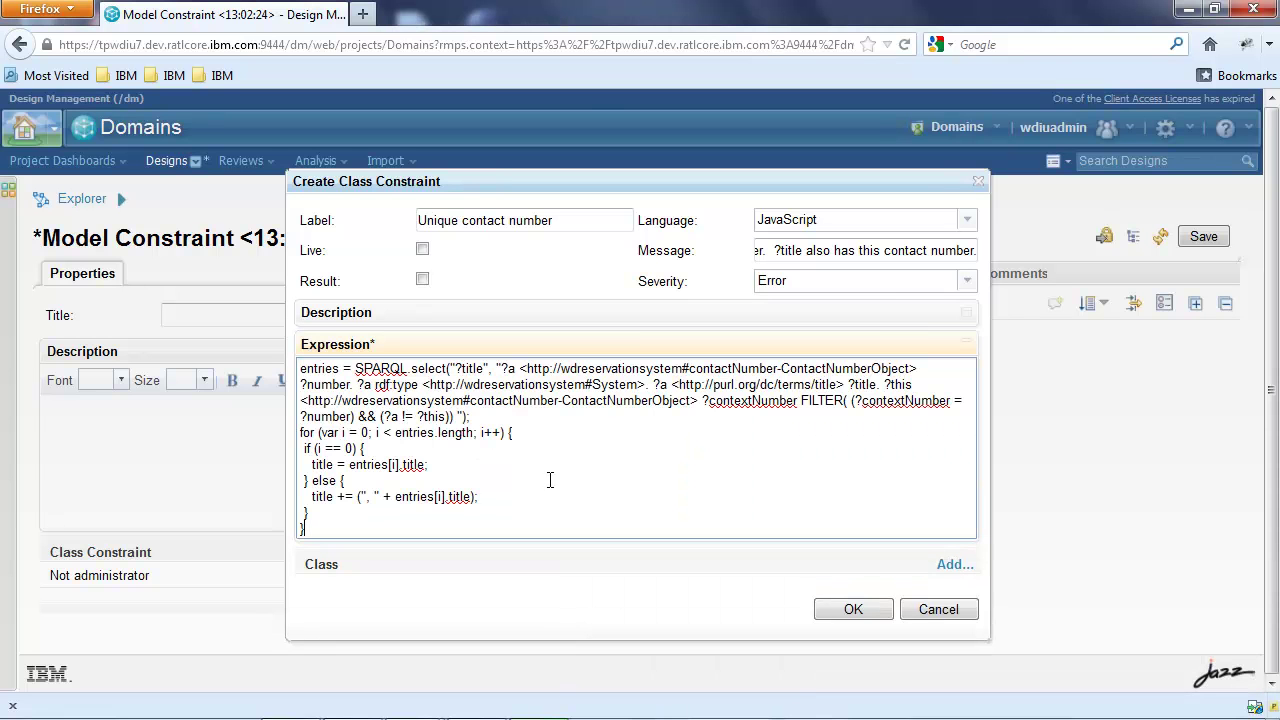
click(955, 564)
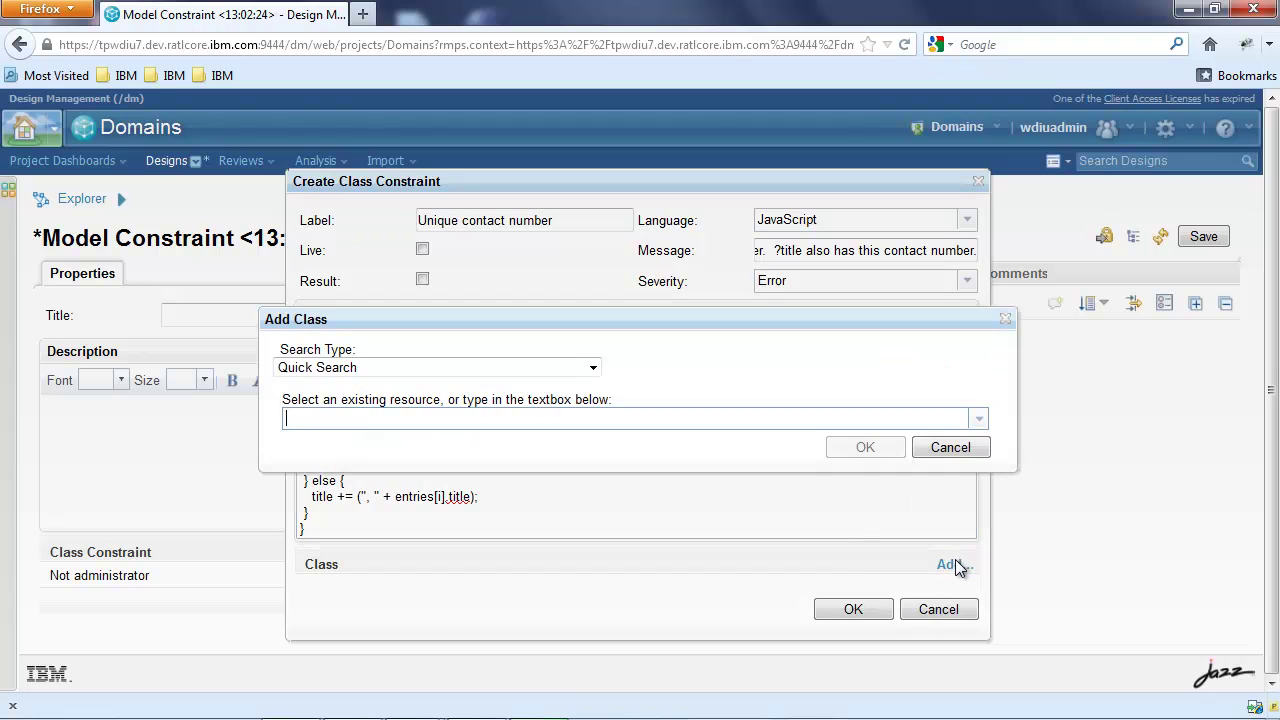
text(system)
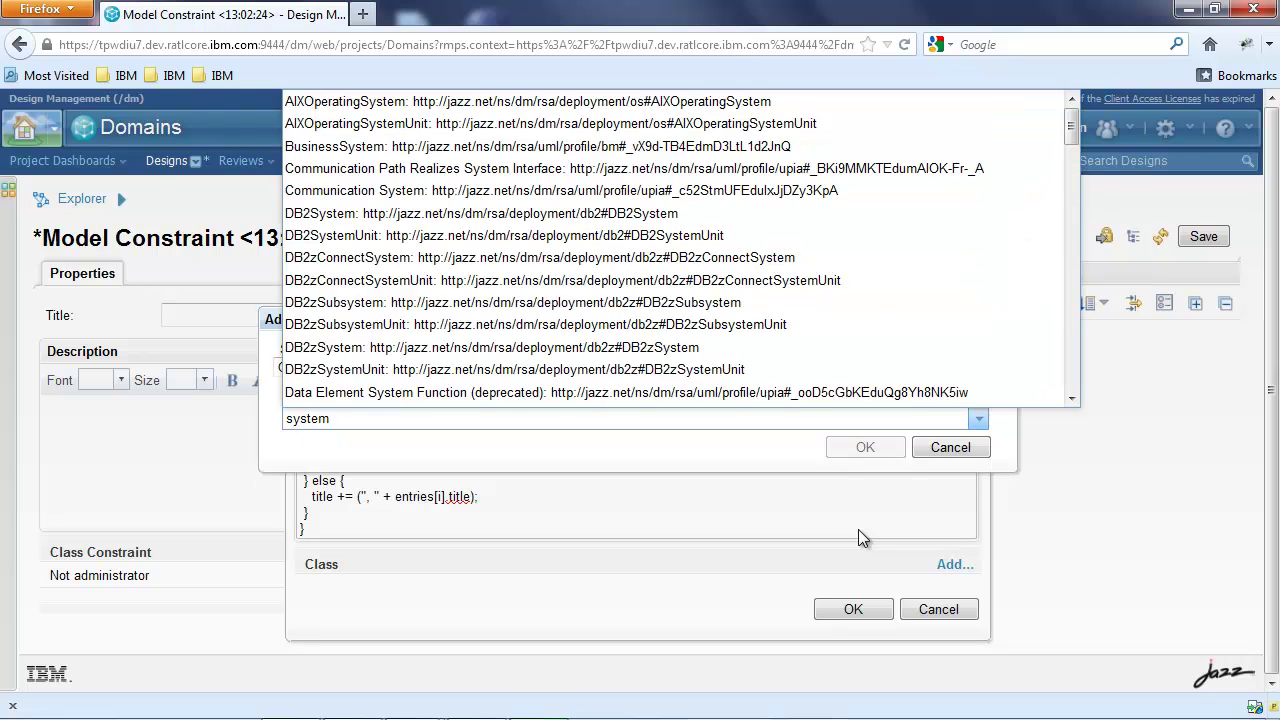
scroll(1050, 296, down, 10)
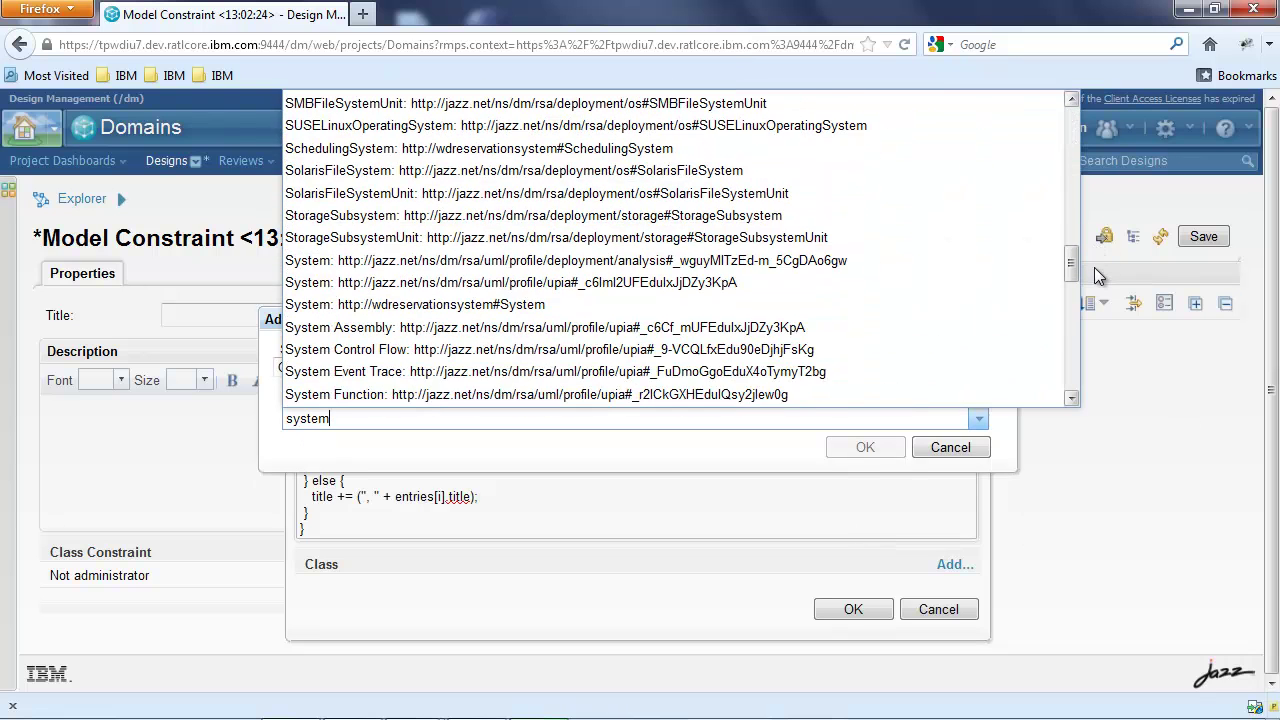
click(1032, 300)
click(868, 449)
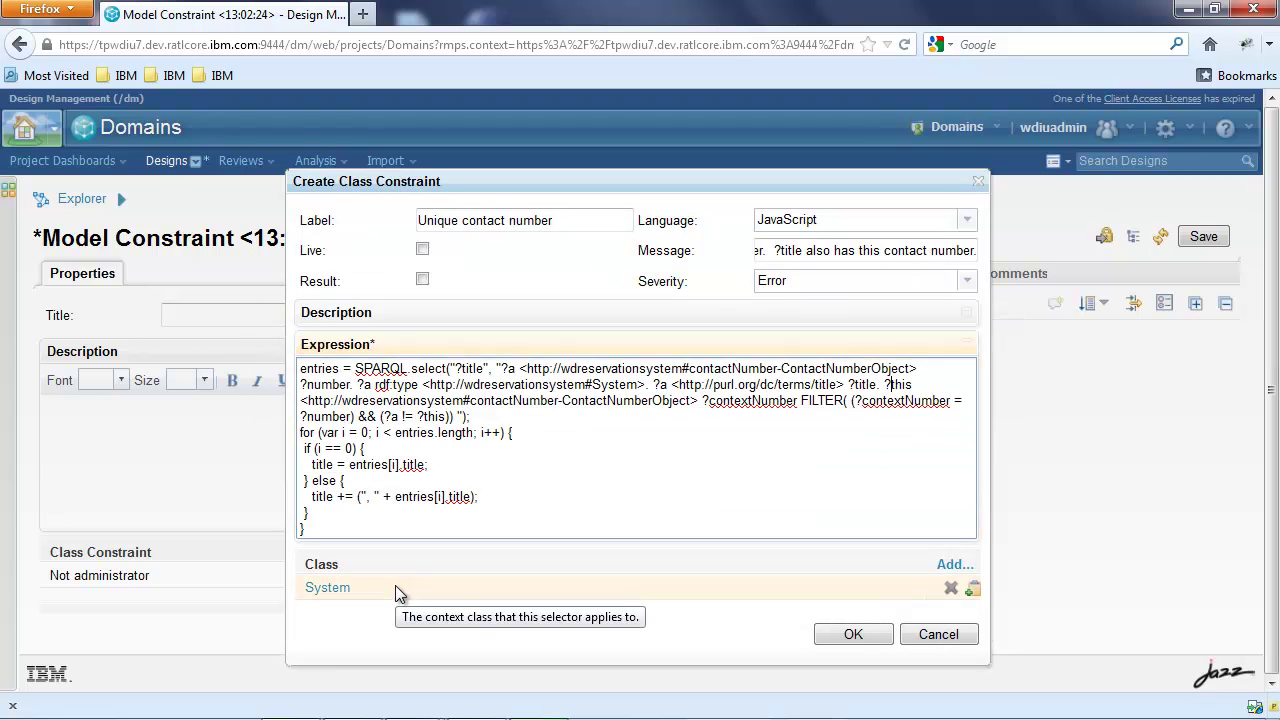
double_click(903, 384)
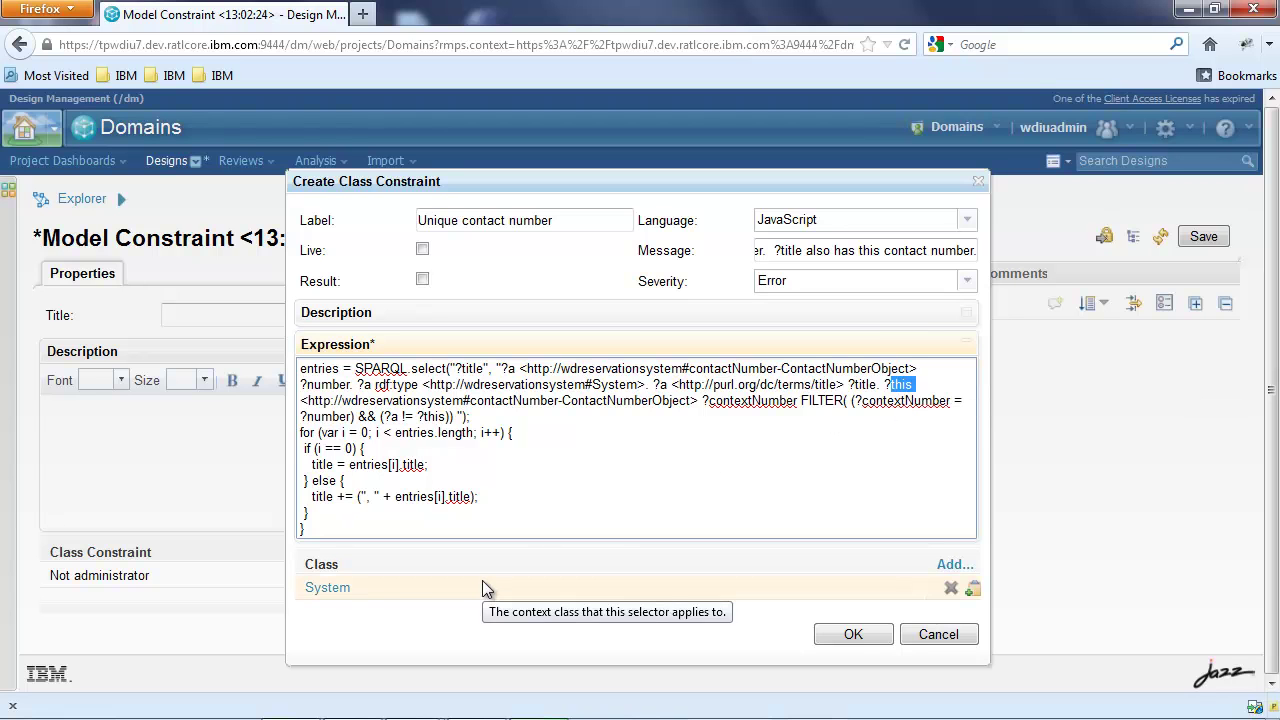
click(840, 636)
Step: Title the model constraint "mc1" and save it
click(463, 317)
text(mc1)
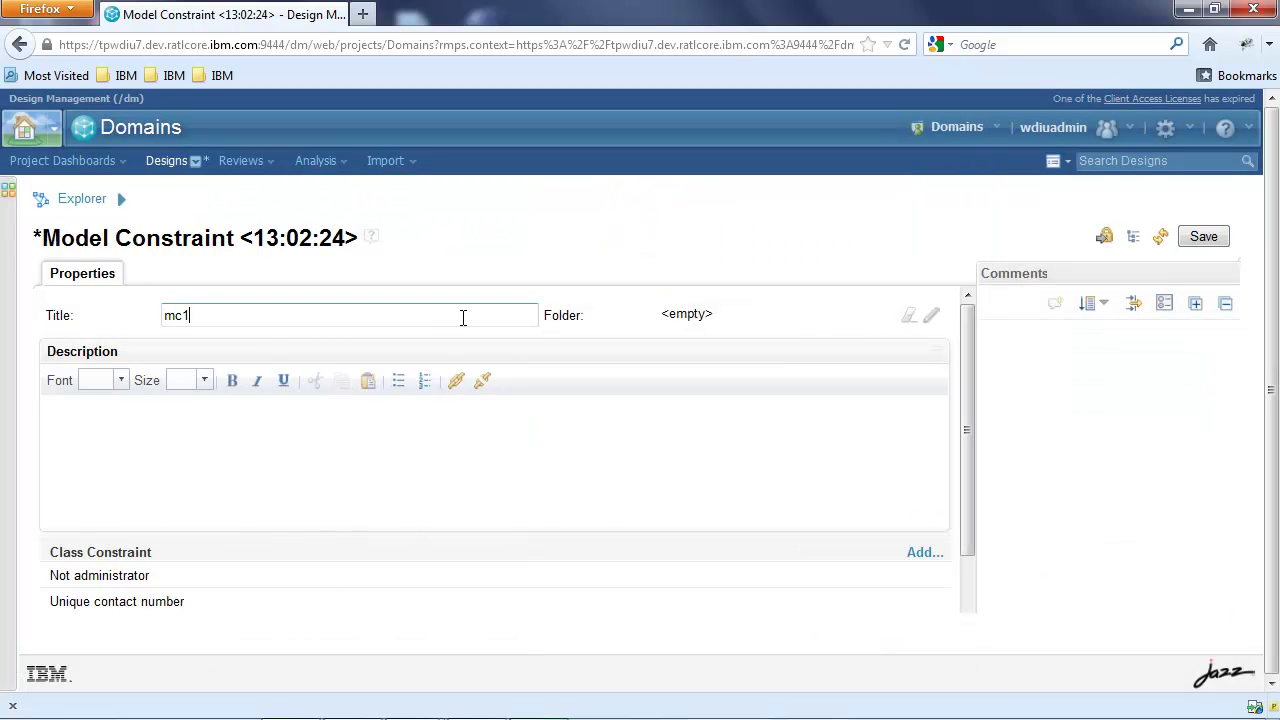
click(1211, 242)
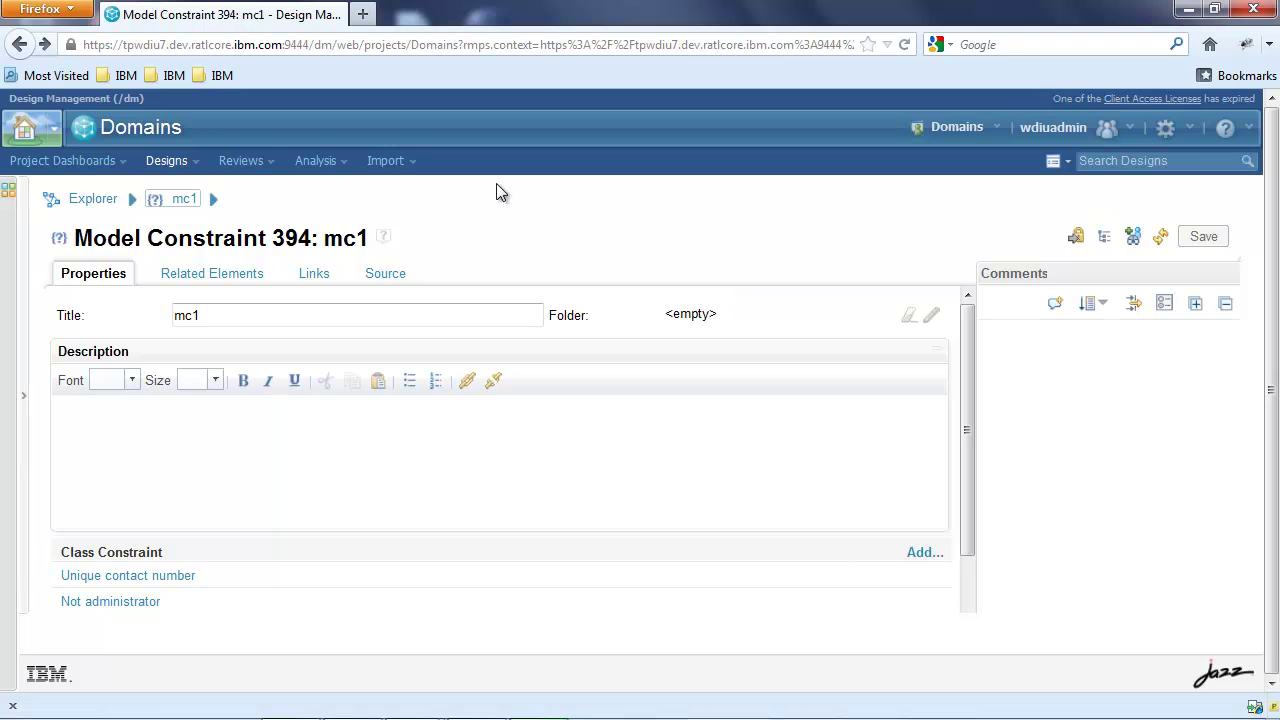
Step: Create a new domain design resource and title it "Reservation domain"
click(163, 163)
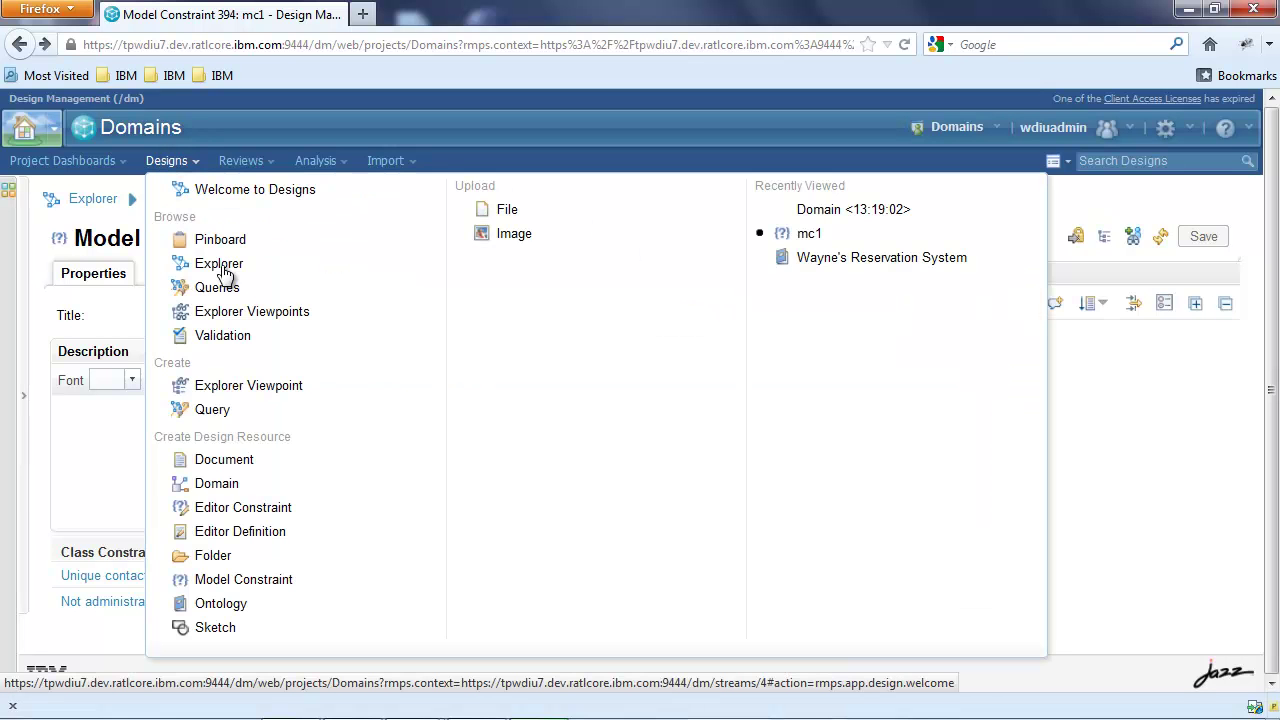
click(224, 482)
text(Reser)
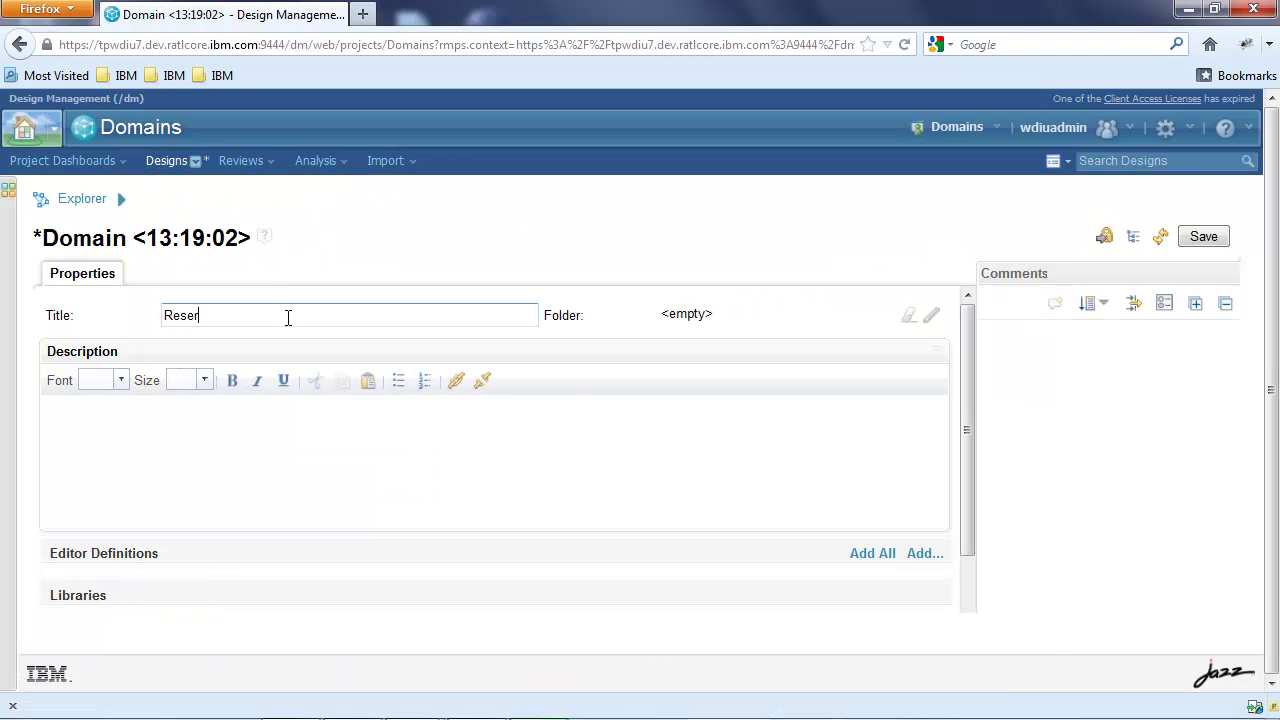
text(vation domain)
Step: Add the existing model constraint mc1 to the domain's model constraints
drag(963, 377, 930, 493)
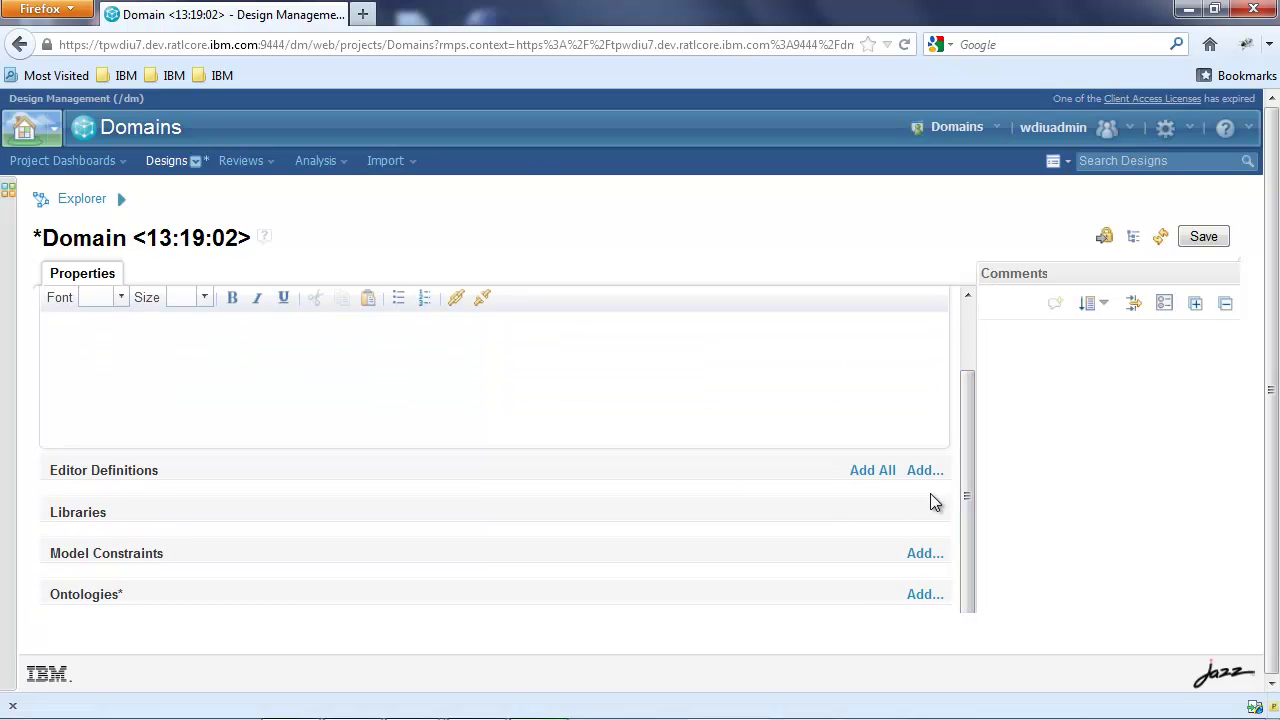
click(918, 552)
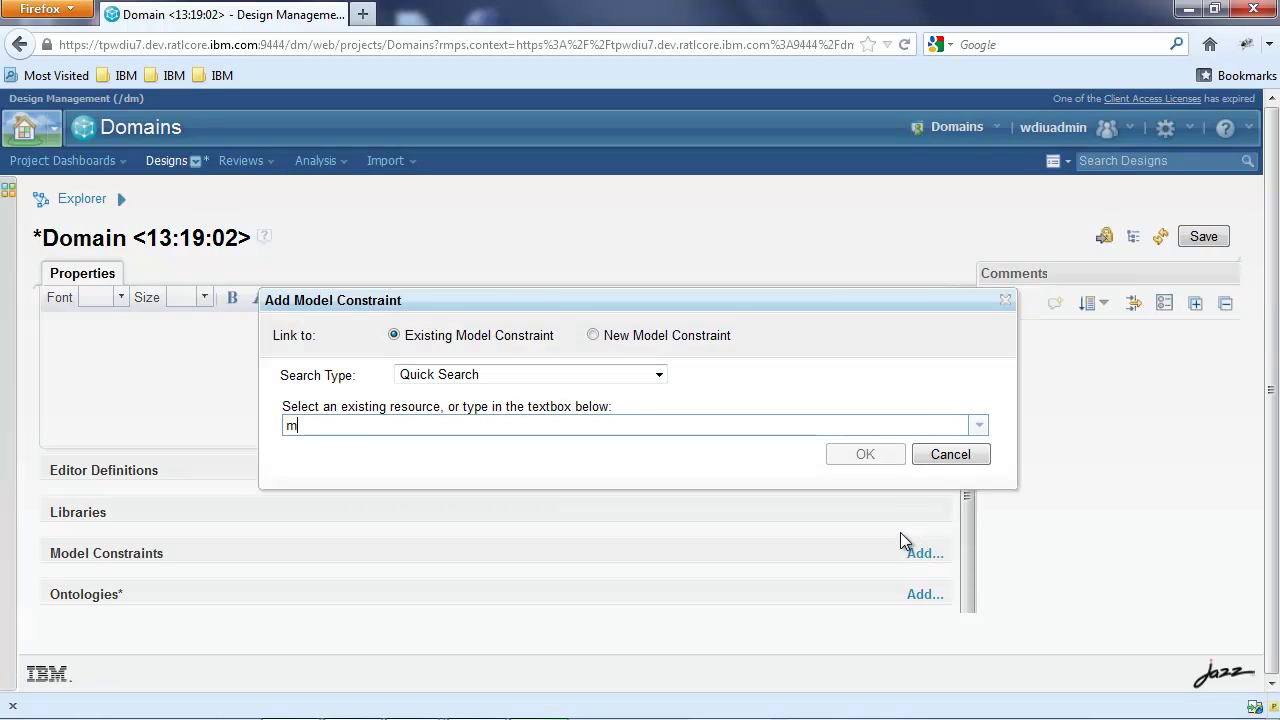
text(mc)
click(773, 455)
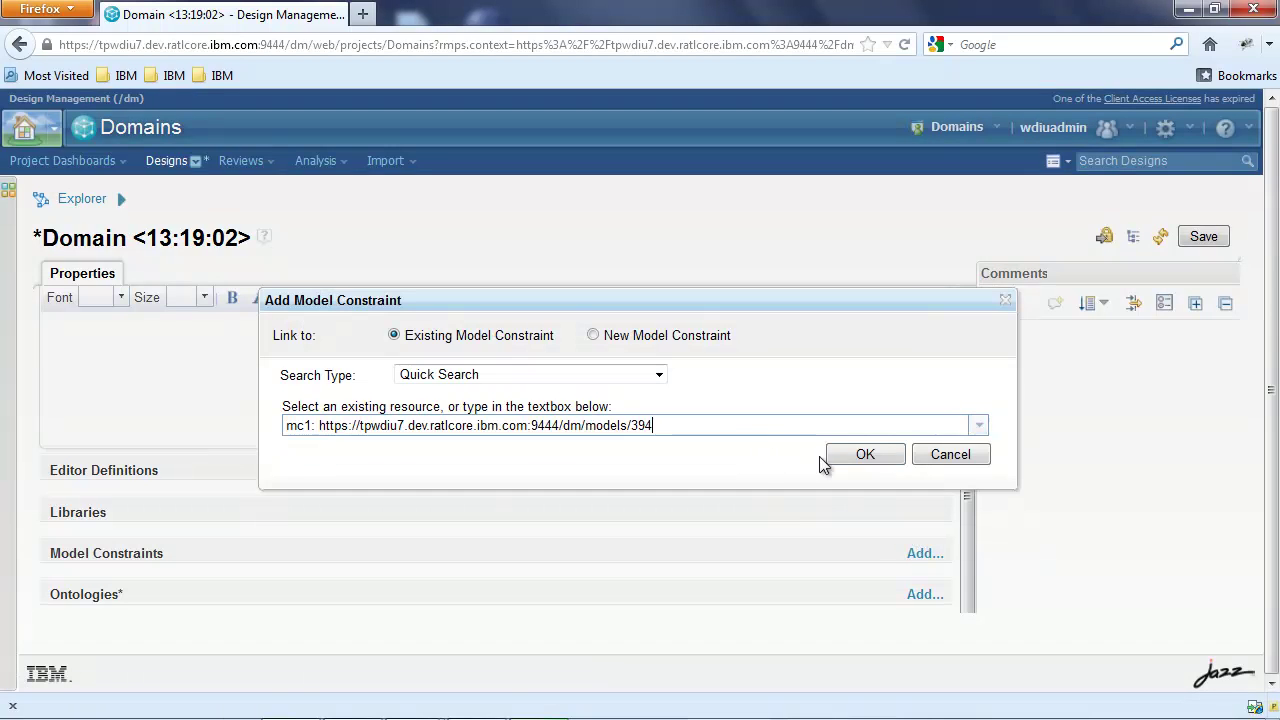
click(866, 456)
drag(975, 525, 975, 560)
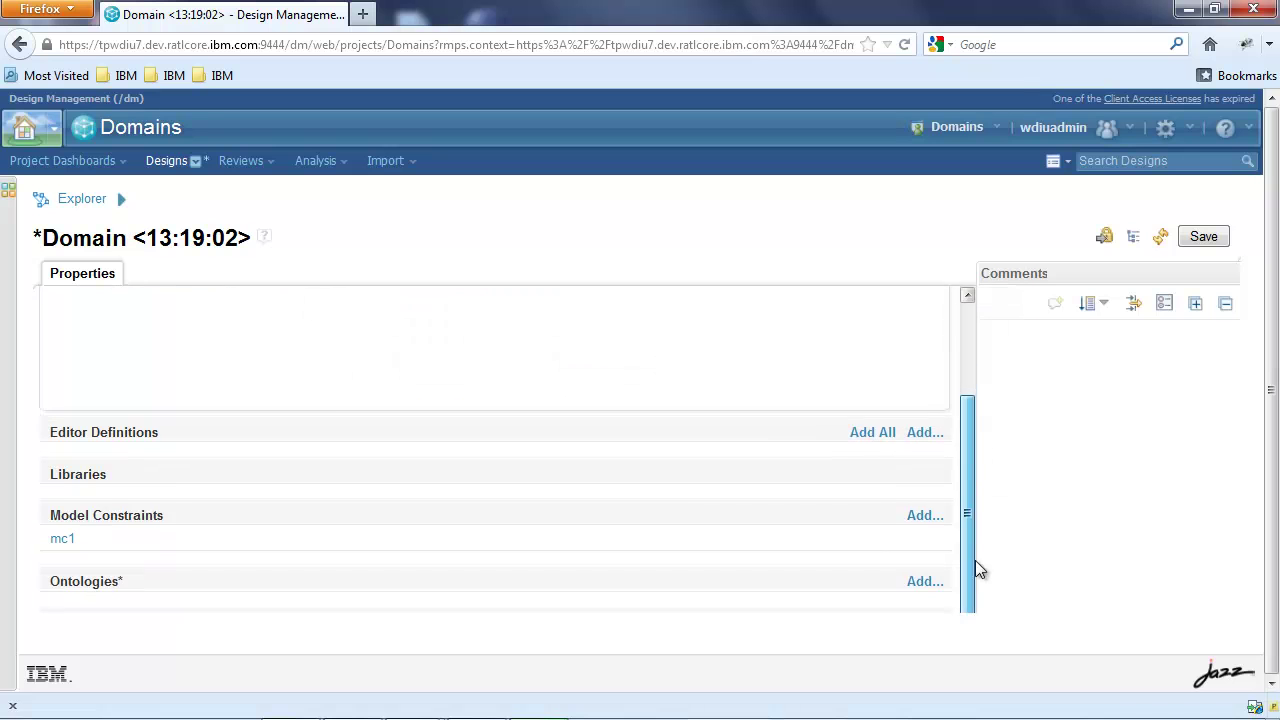
click(922, 582)
text(reserv)
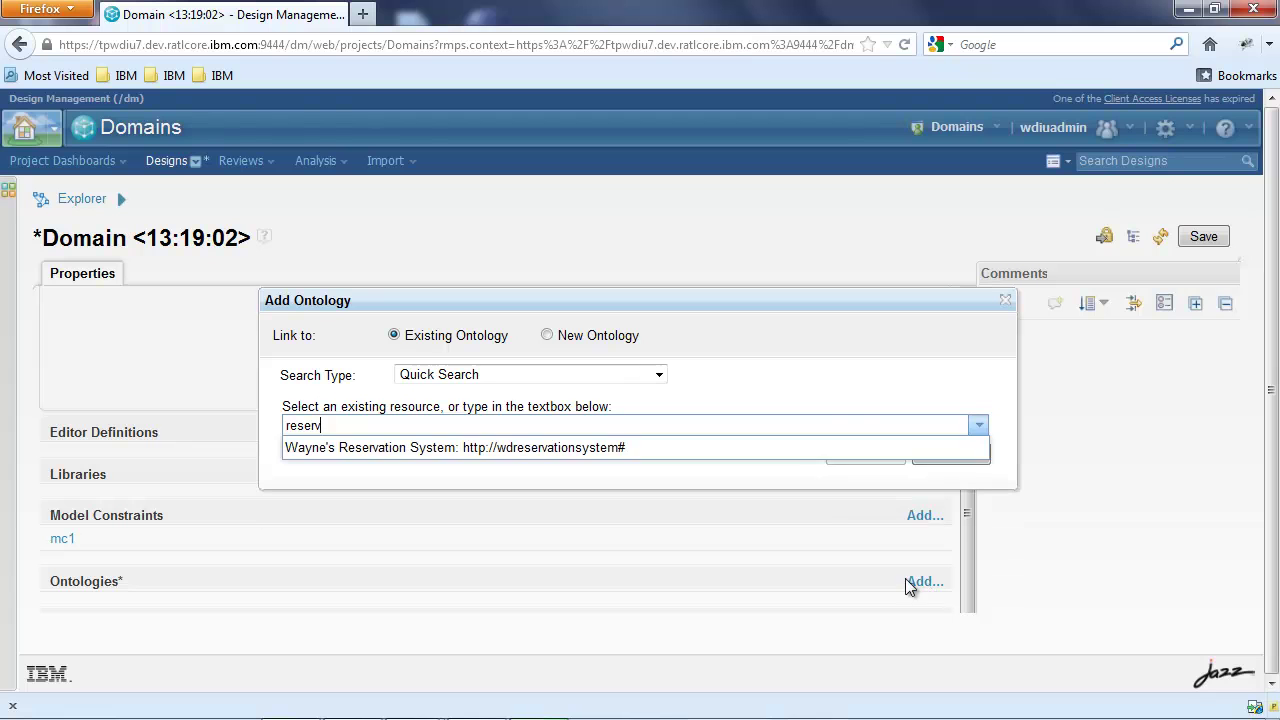
click(788, 449)
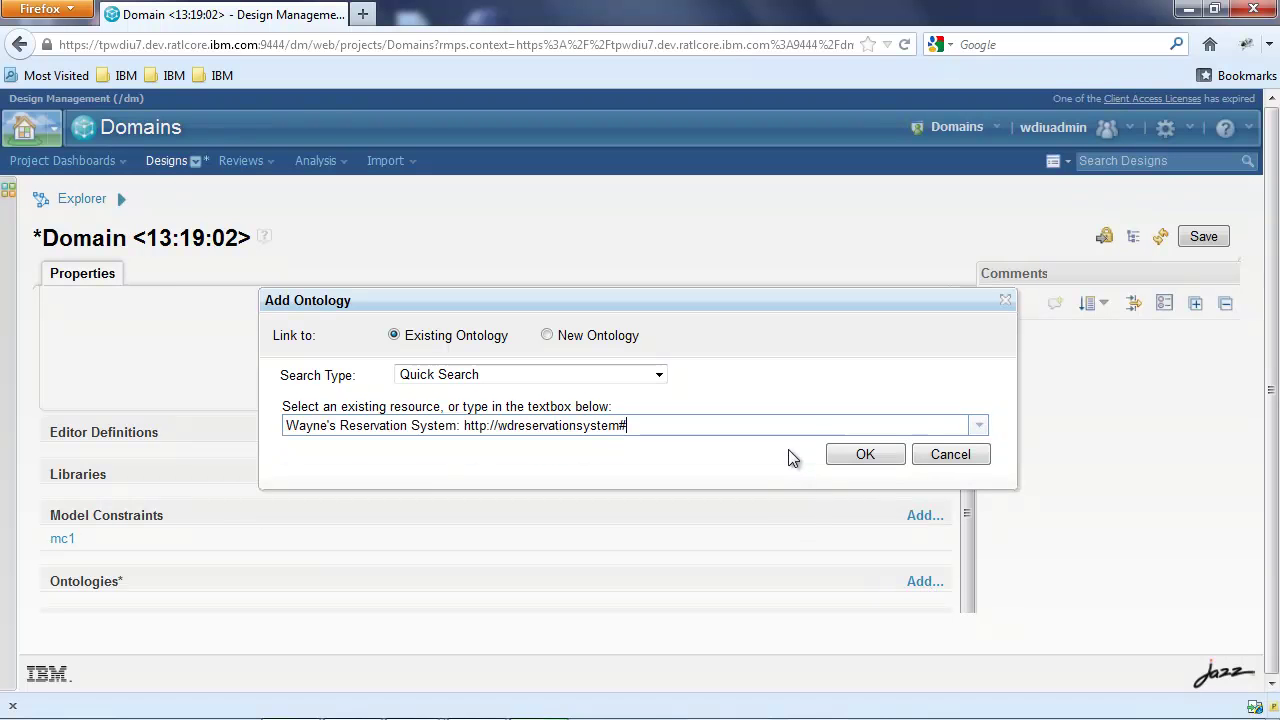
click(865, 455)
click(1199, 238)
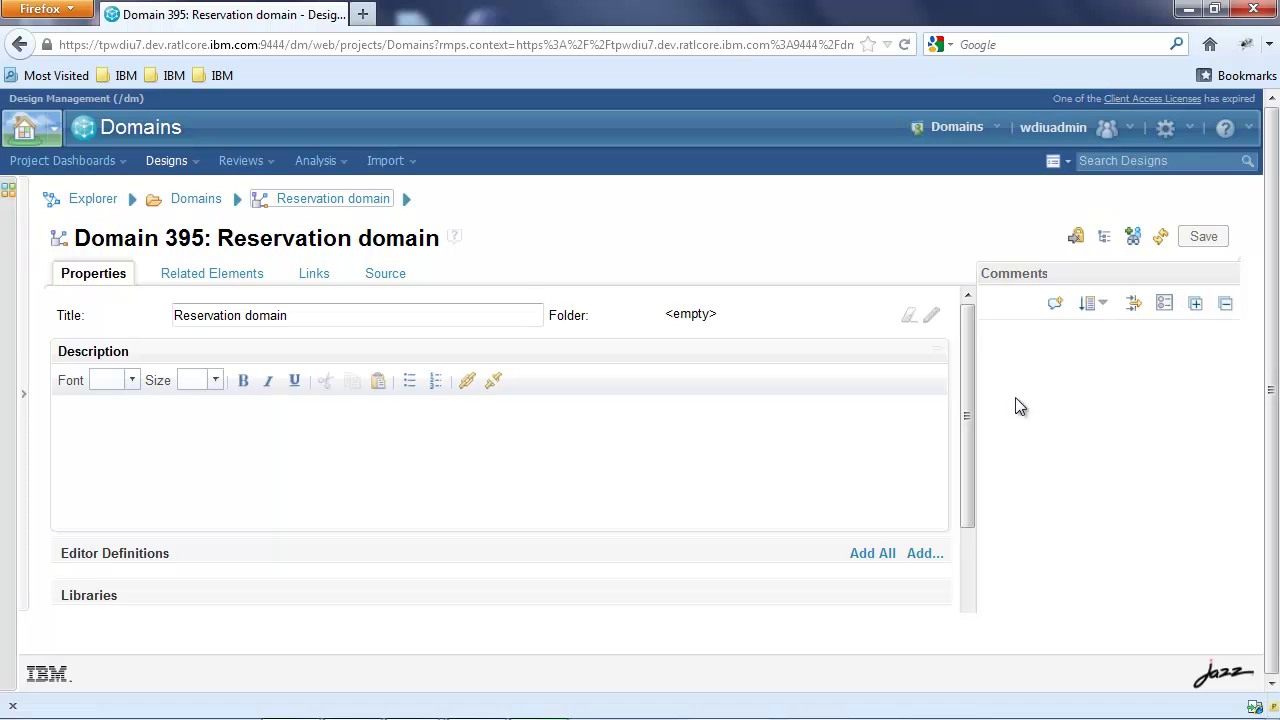
Step: Add all editor definitions to the Reservation domain and collapse its Description section
click(866, 555)
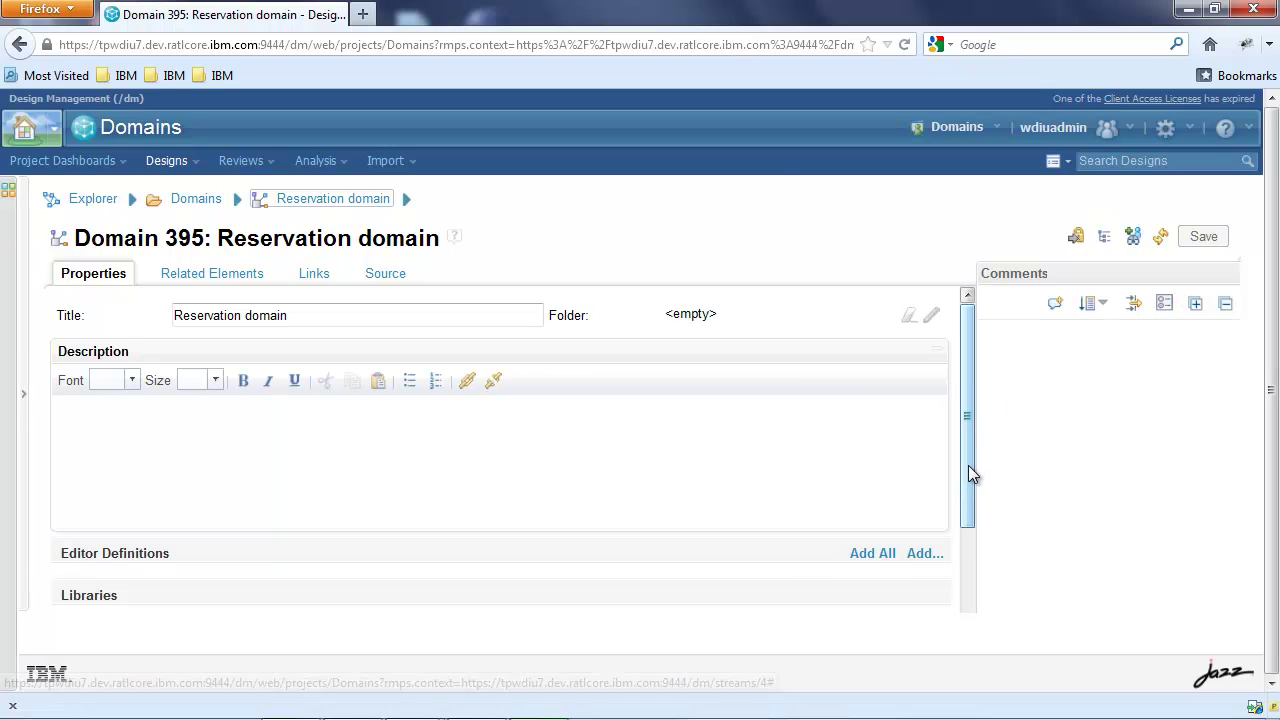
drag(970, 460, 975, 598)
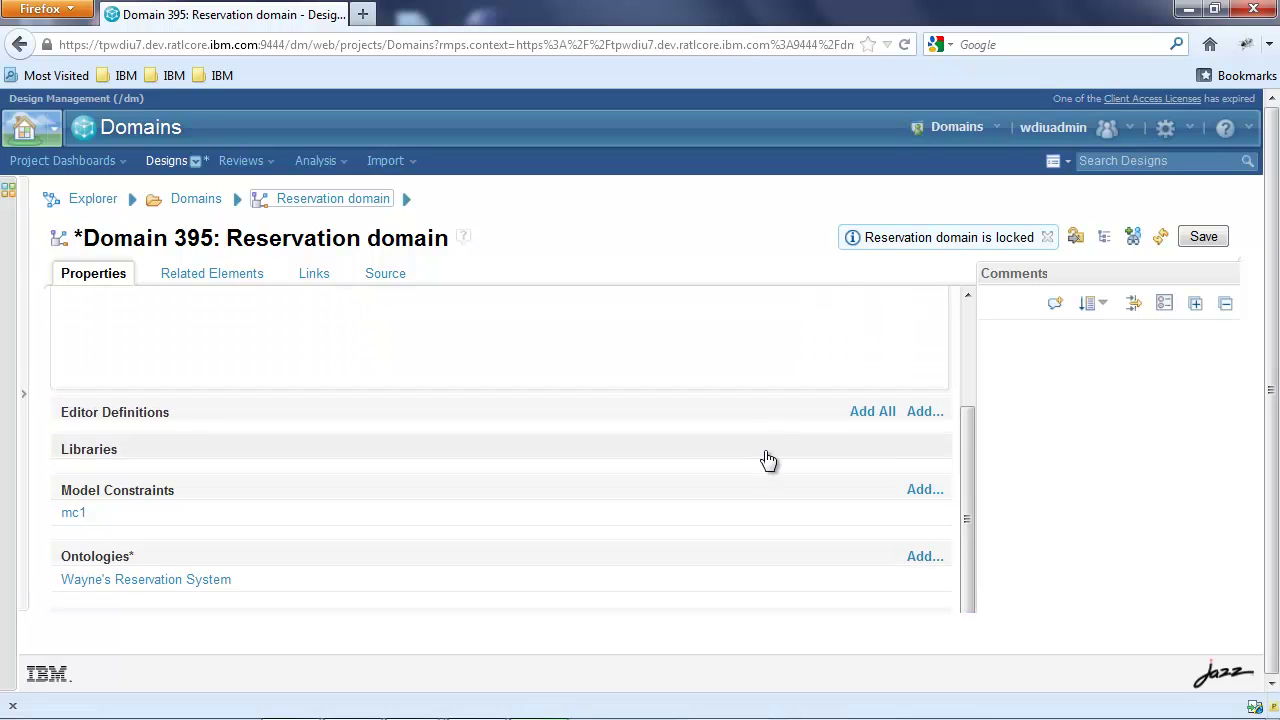
scroll(974, 383, up, 3)
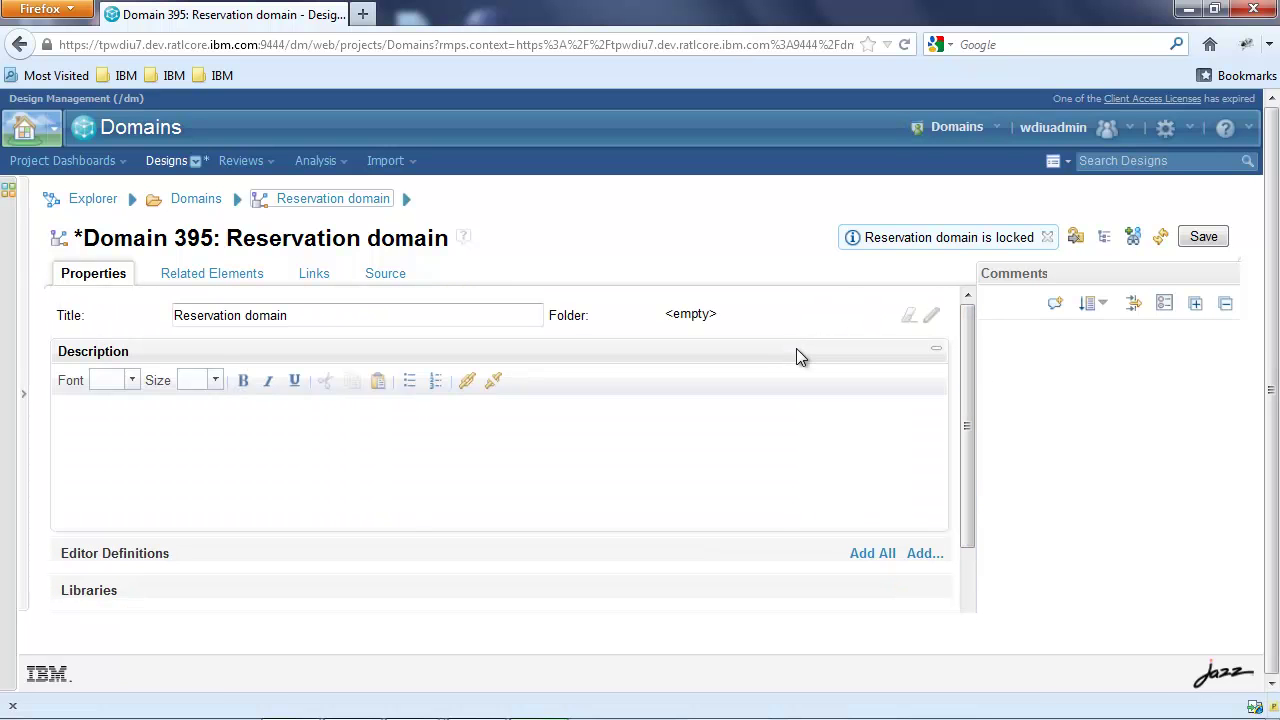
click(936, 349)
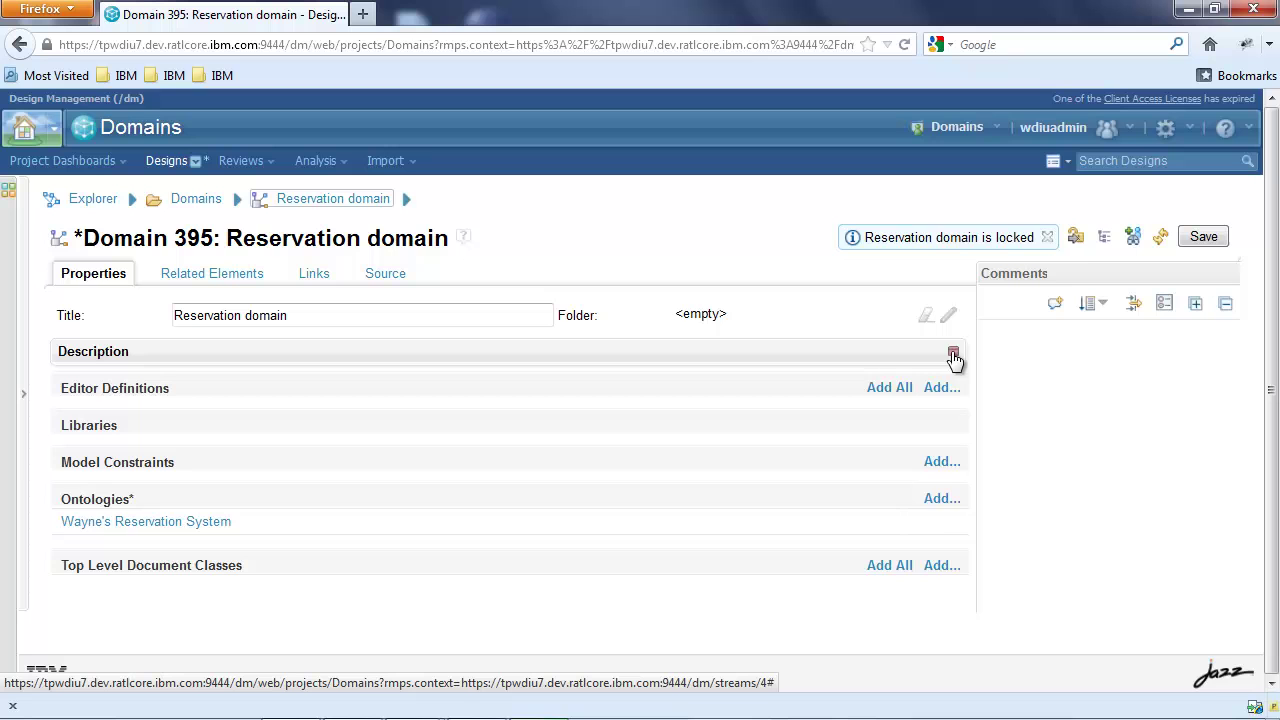
Step: Add all top level document classes, remove ContactNumberObject from them, and save the domain
click(905, 567)
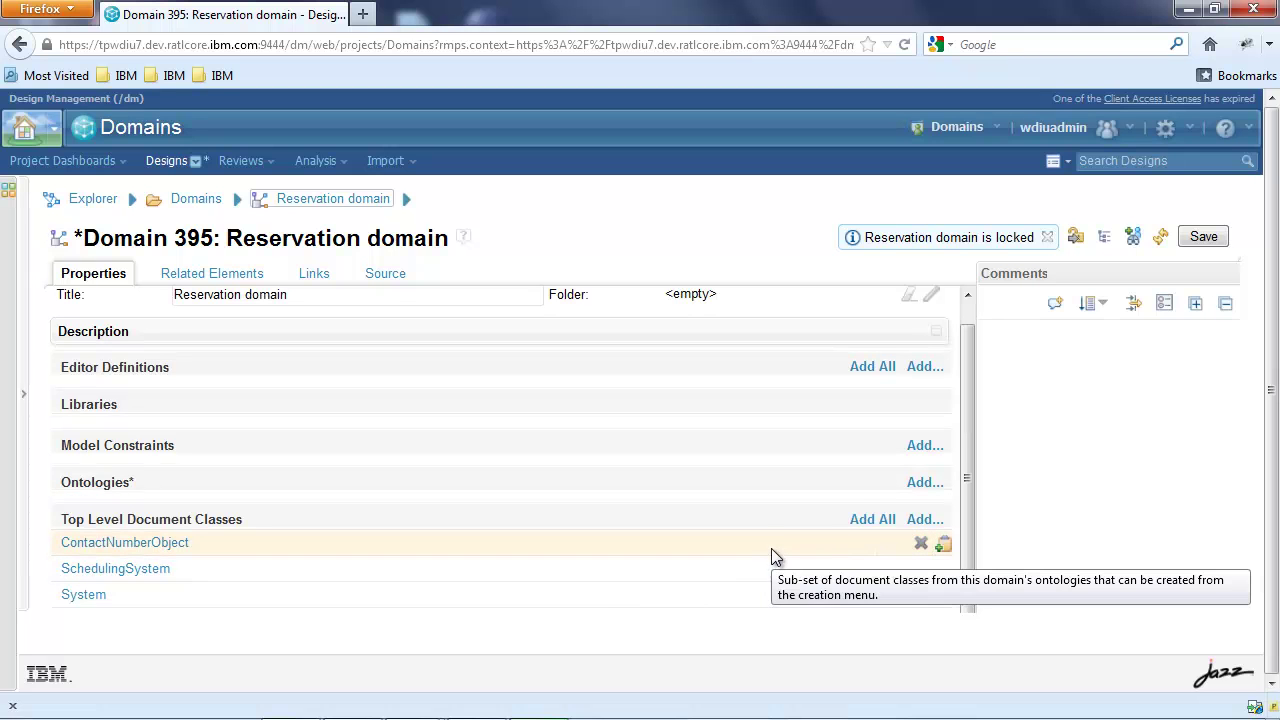
click(920, 545)
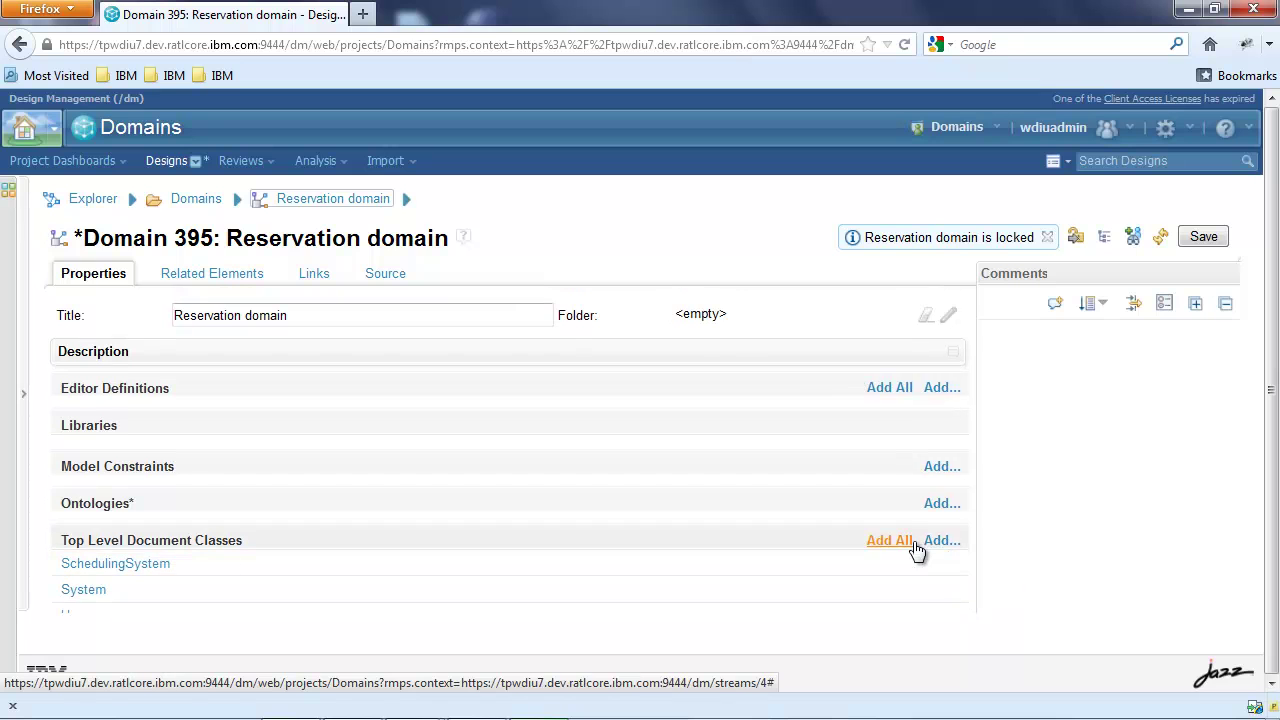
click(1201, 240)
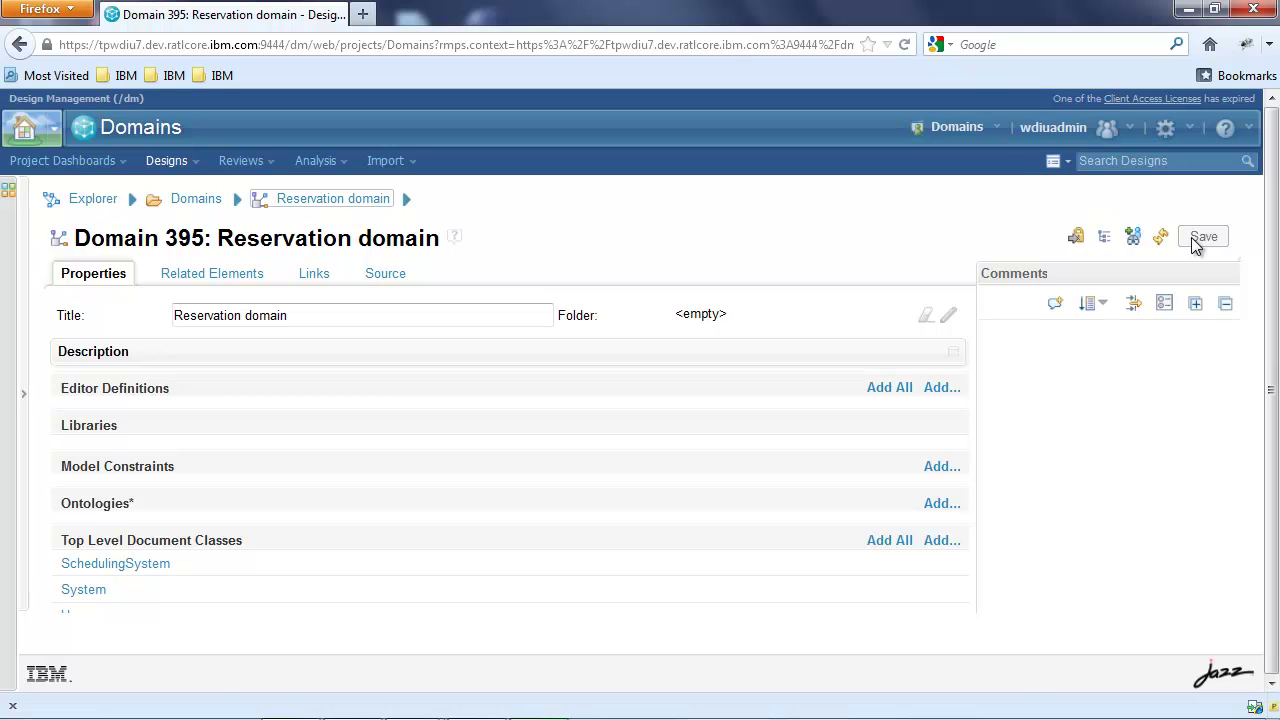
Step: Create a new snapshot of the Domains configuration named "version1"
click(966, 130)
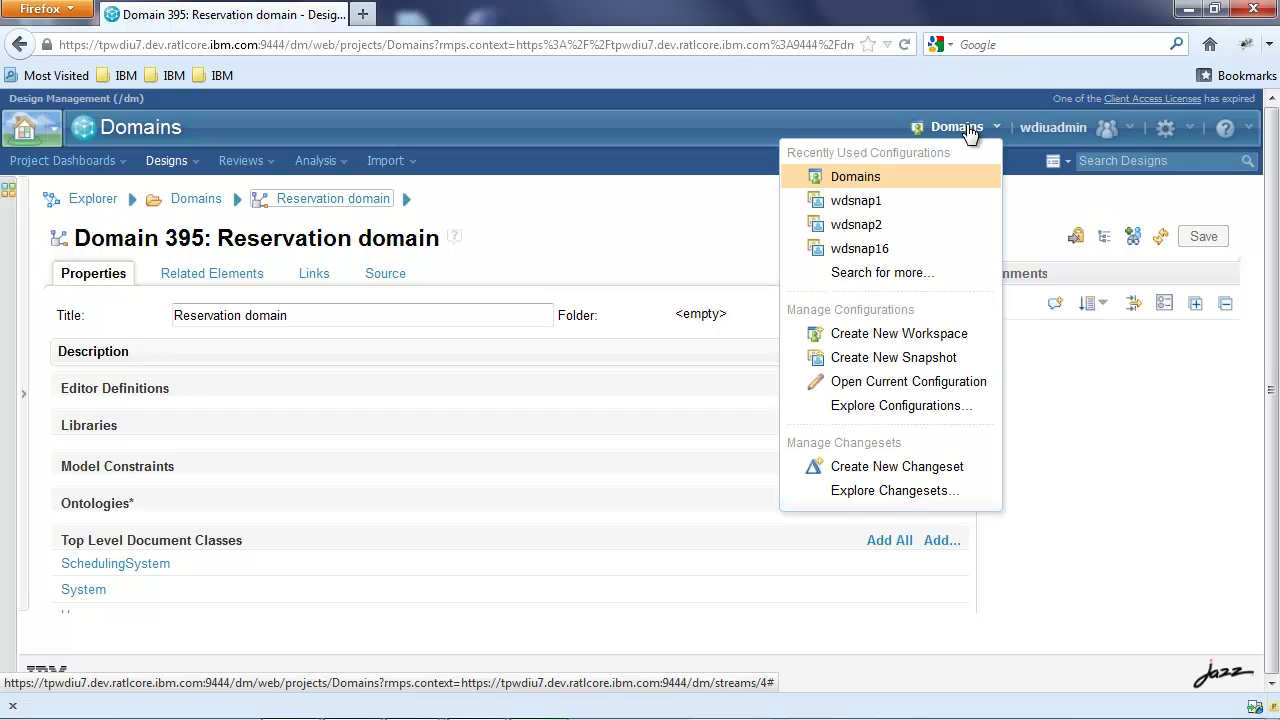
click(912, 357)
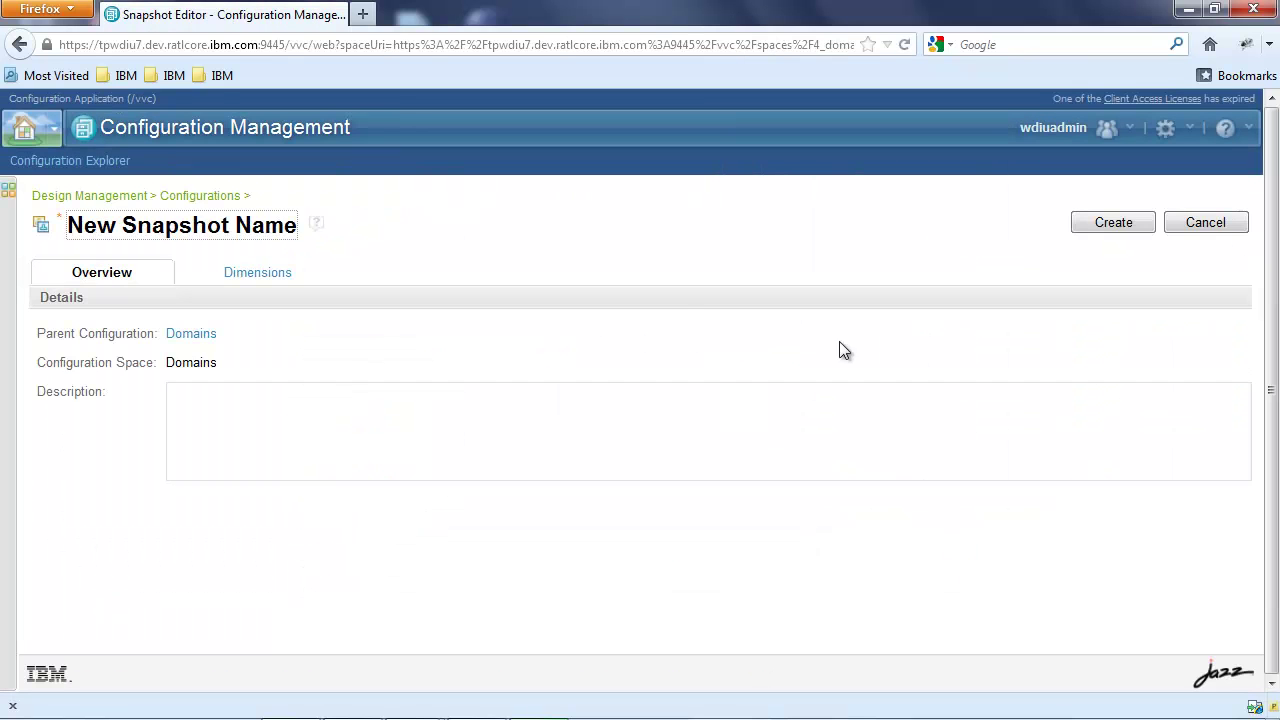
click(297, 230)
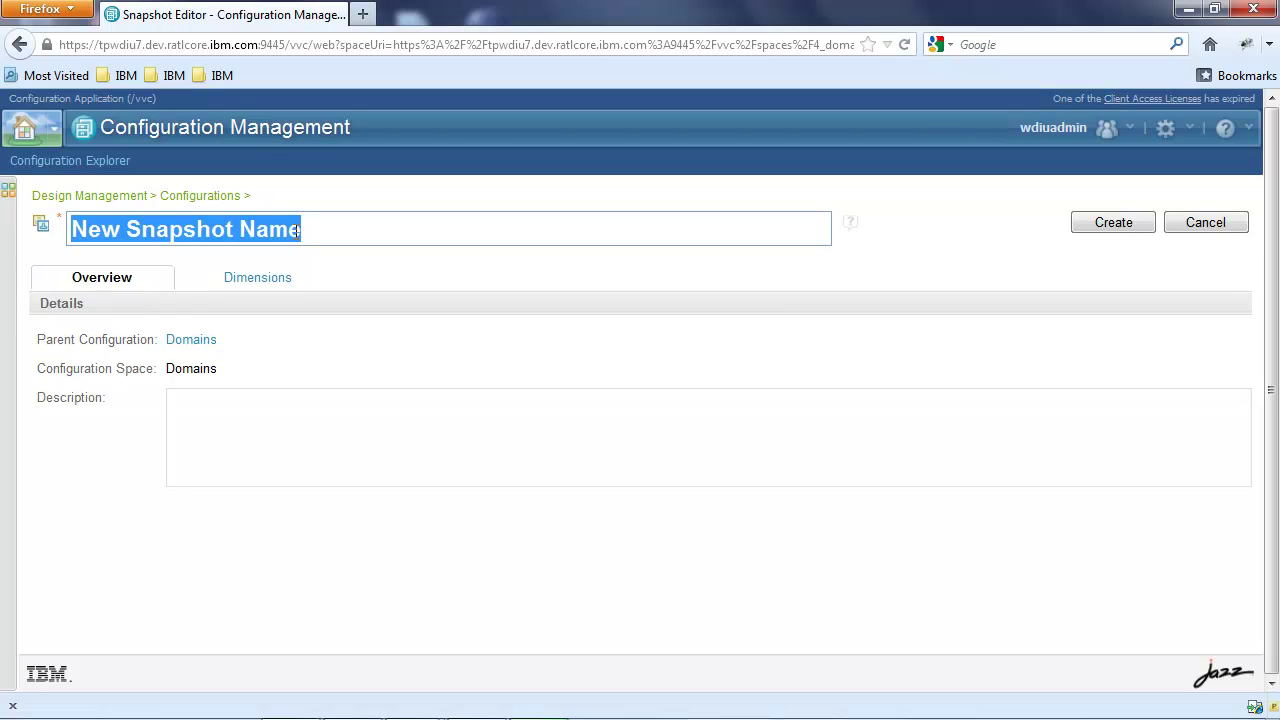
text(version1)
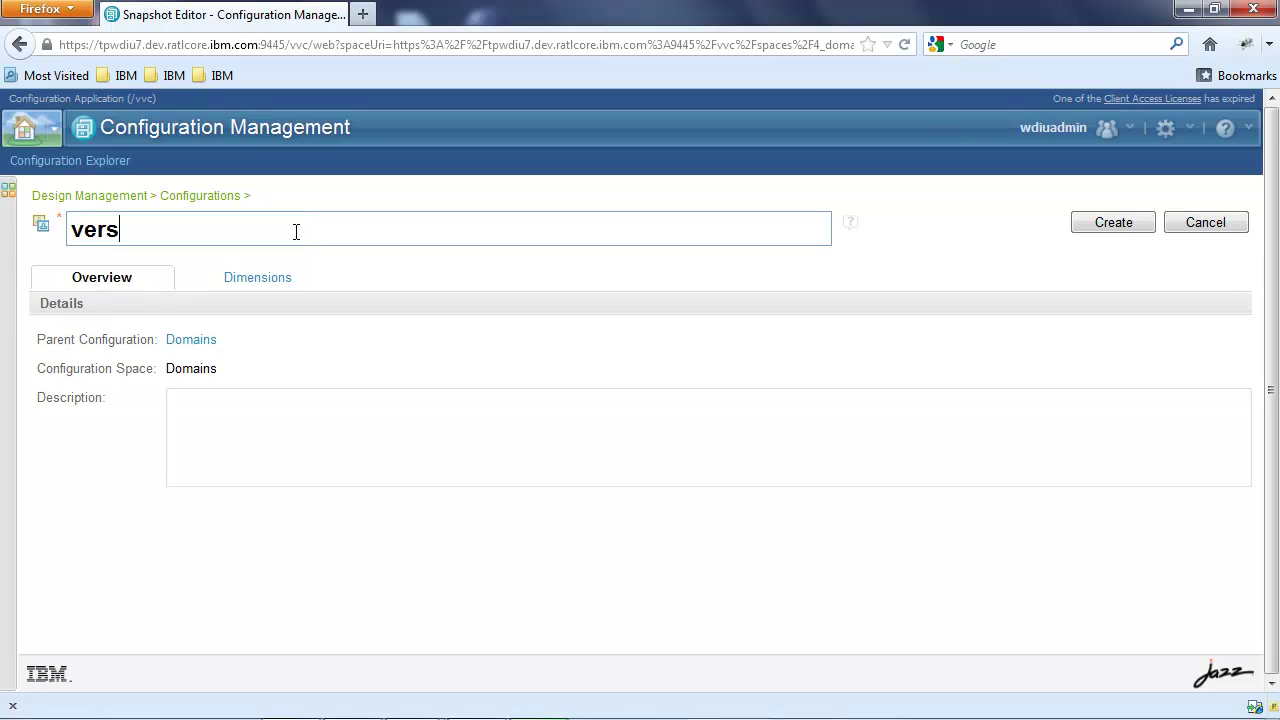
click(1092, 222)
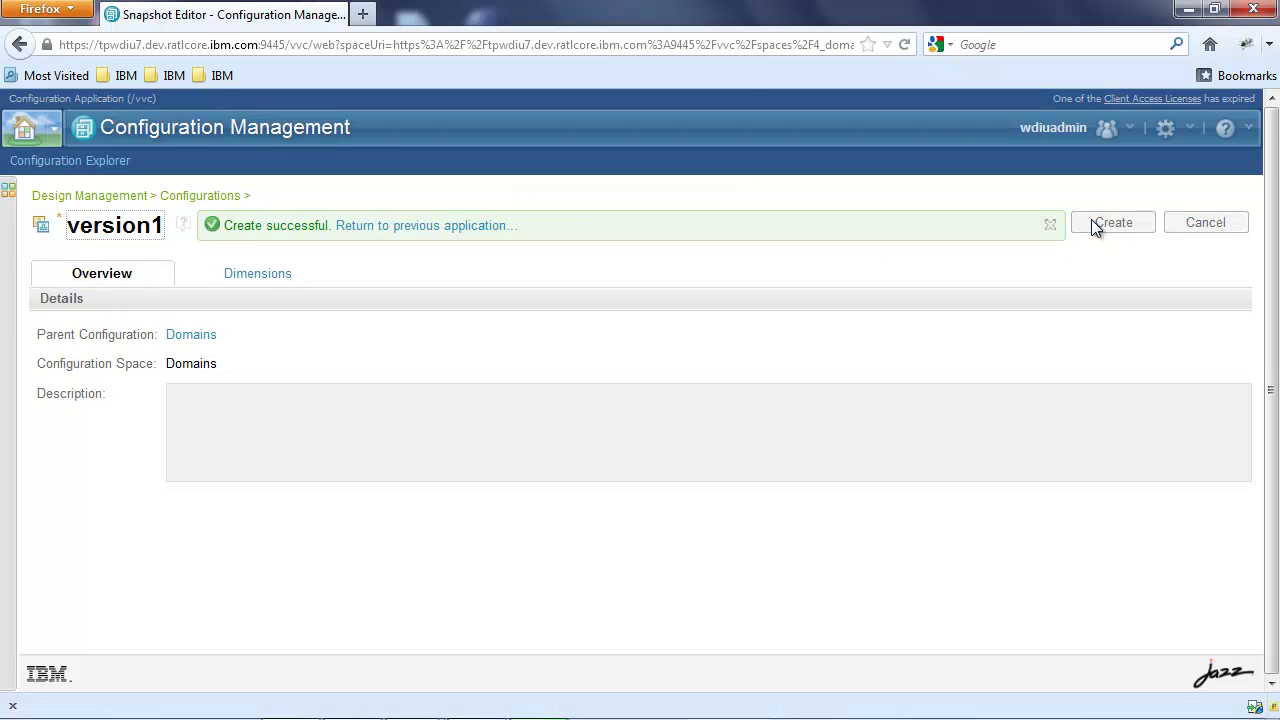